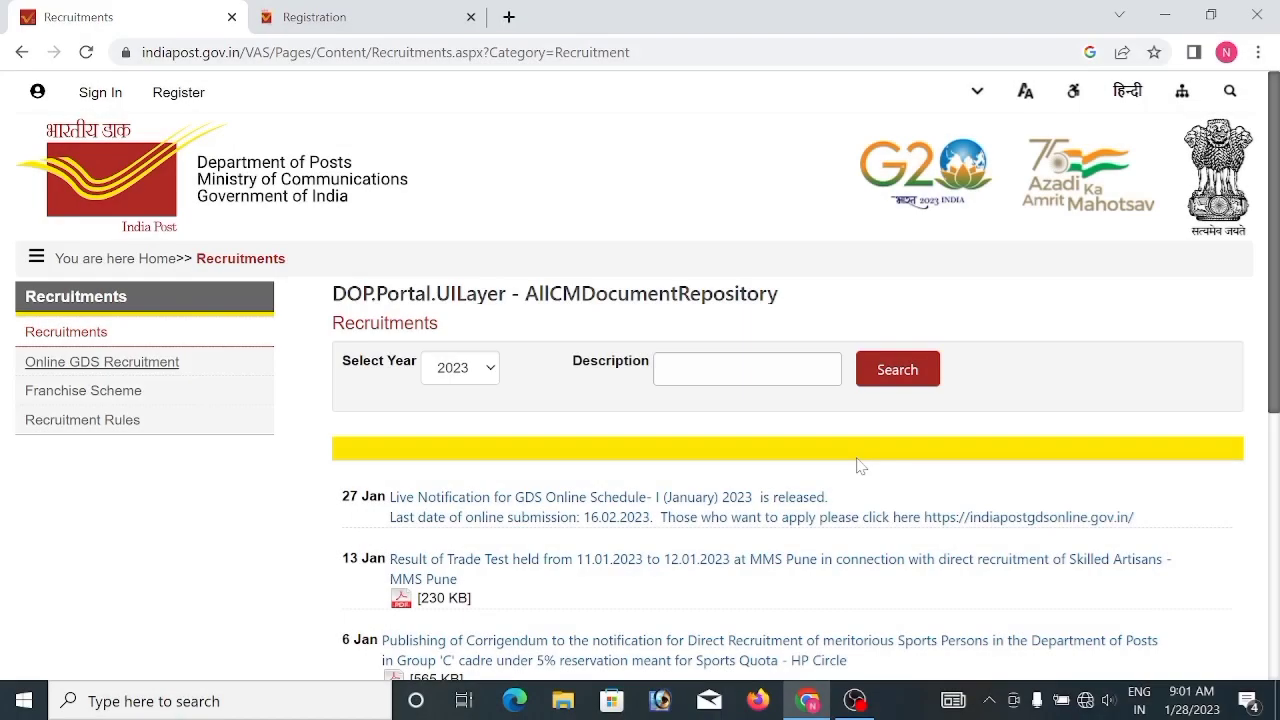
# Step: Search the web for "india post office" in a new browser tab
pyautogui.click(505, 22)
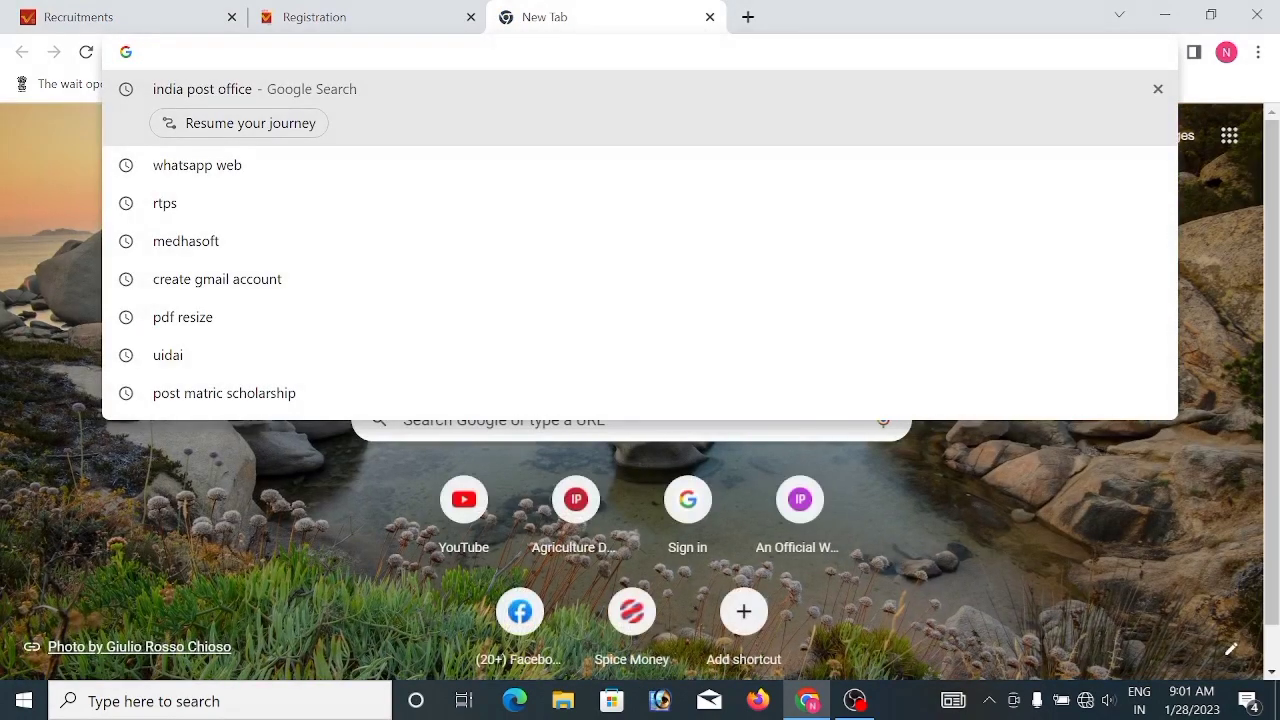
pyautogui.write('ind')
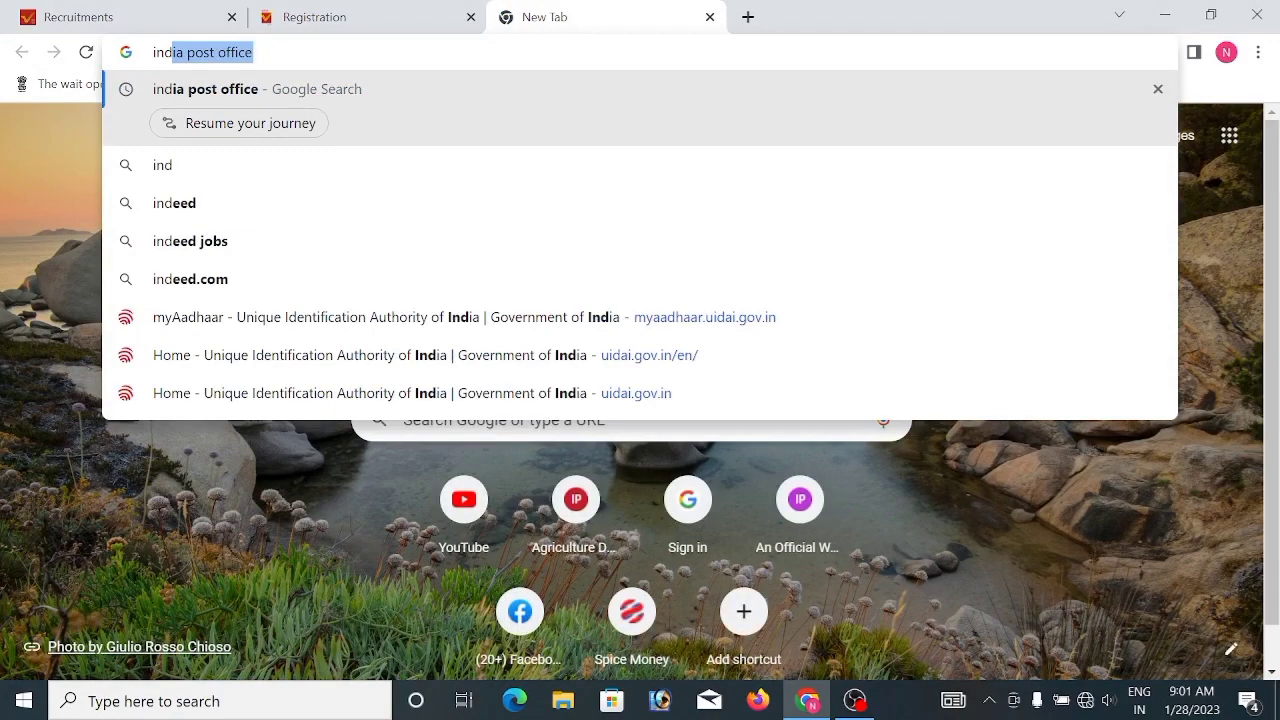
pyautogui.press('Return')
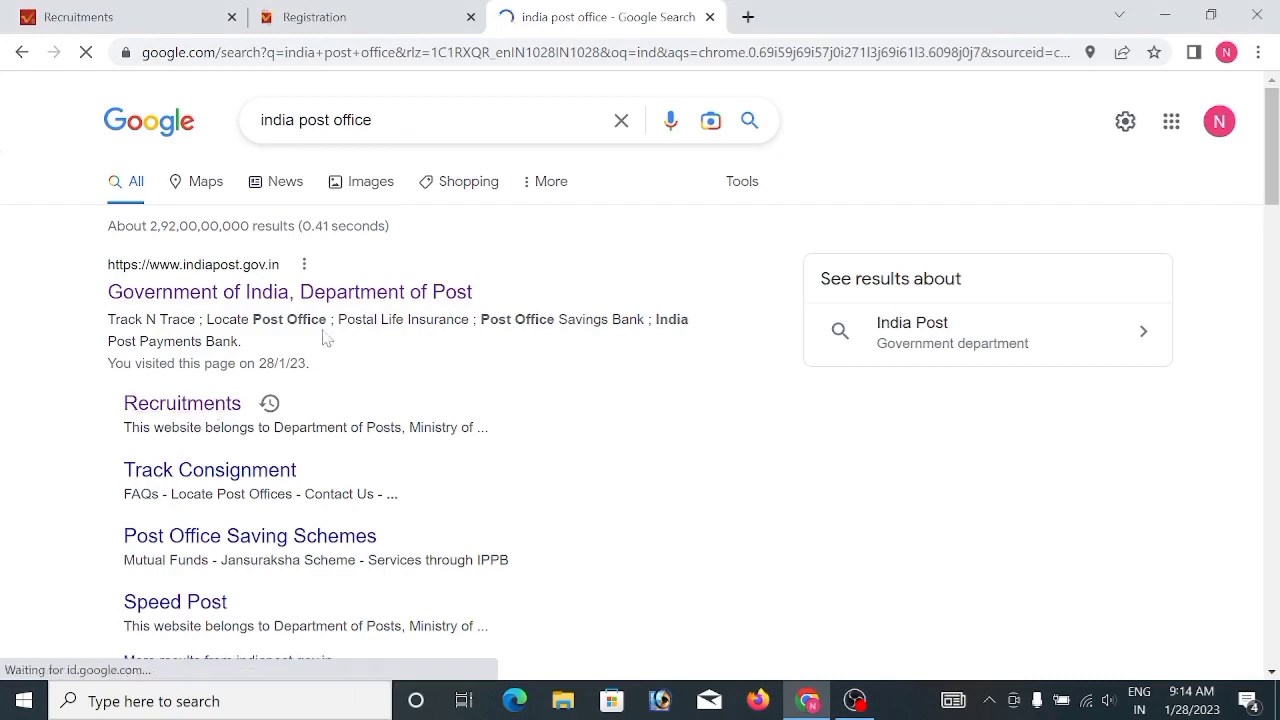
# Step: Open the Online GDS Recruitment site from the India Post Recruitments page, accepting the external redirect, and go to the Stage 1 Registration form
pyautogui.click(115, 17)
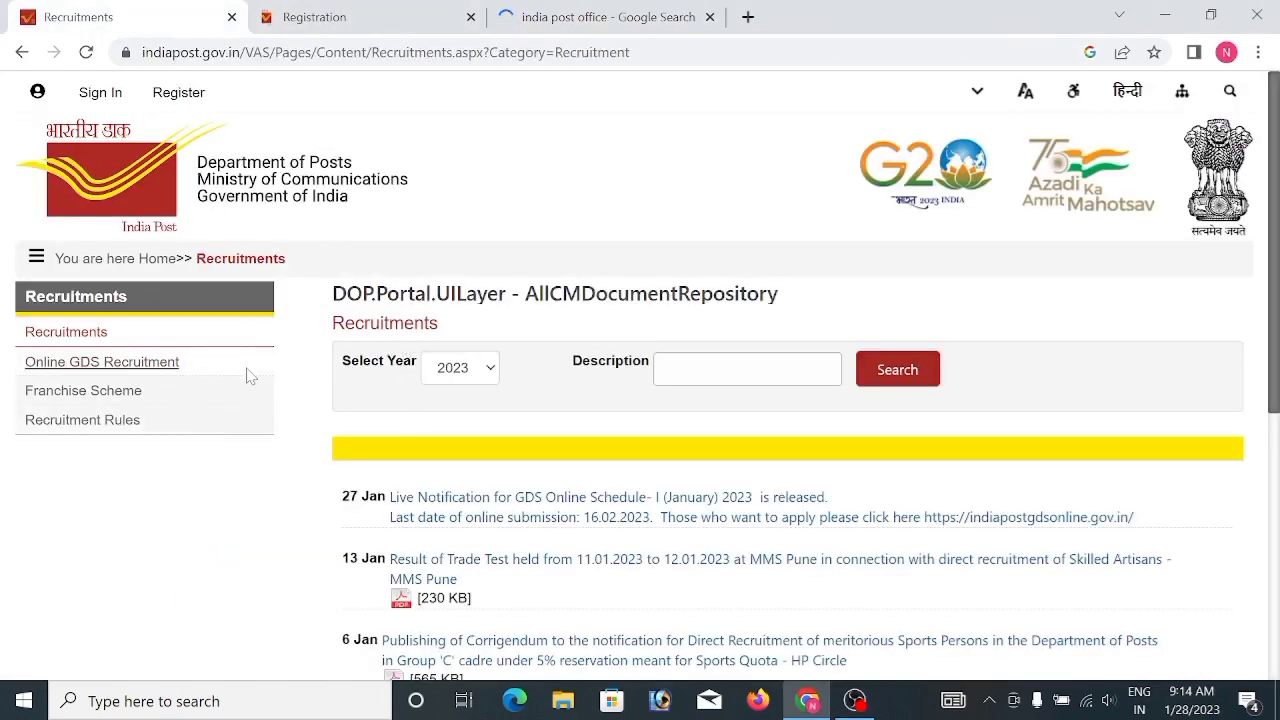
pyautogui.click(108, 365)
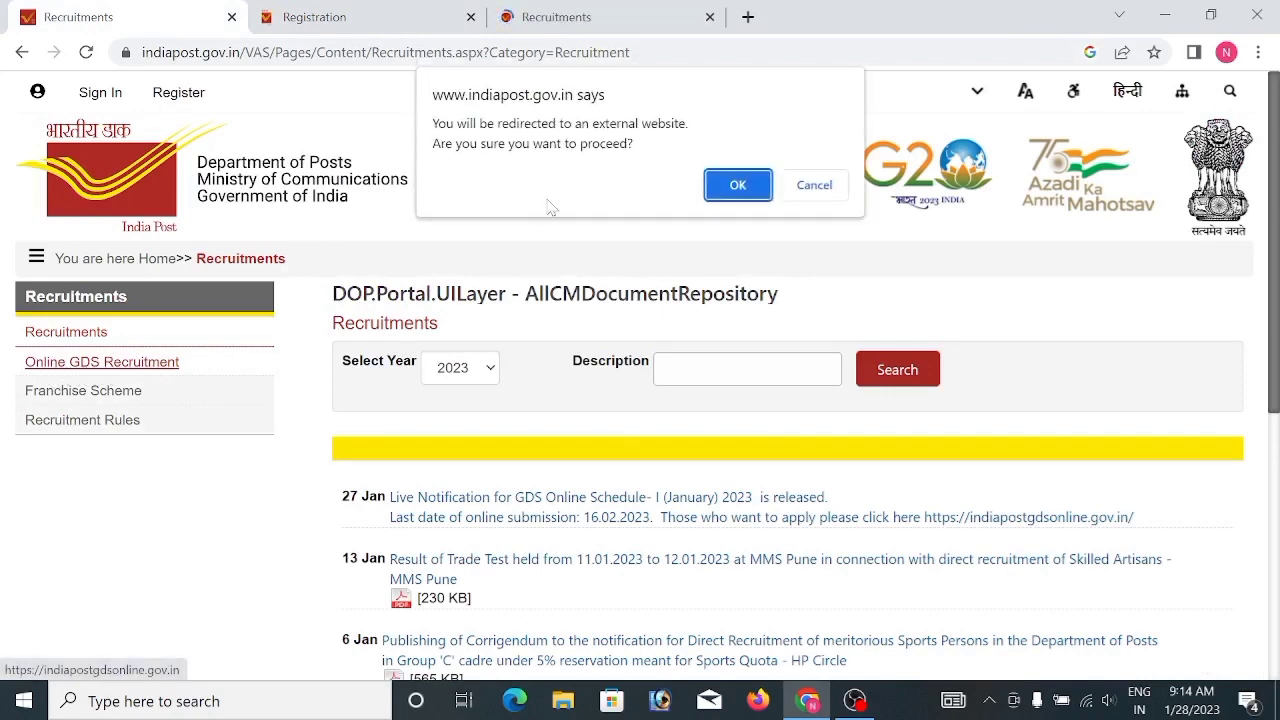
pyautogui.click(737, 188)
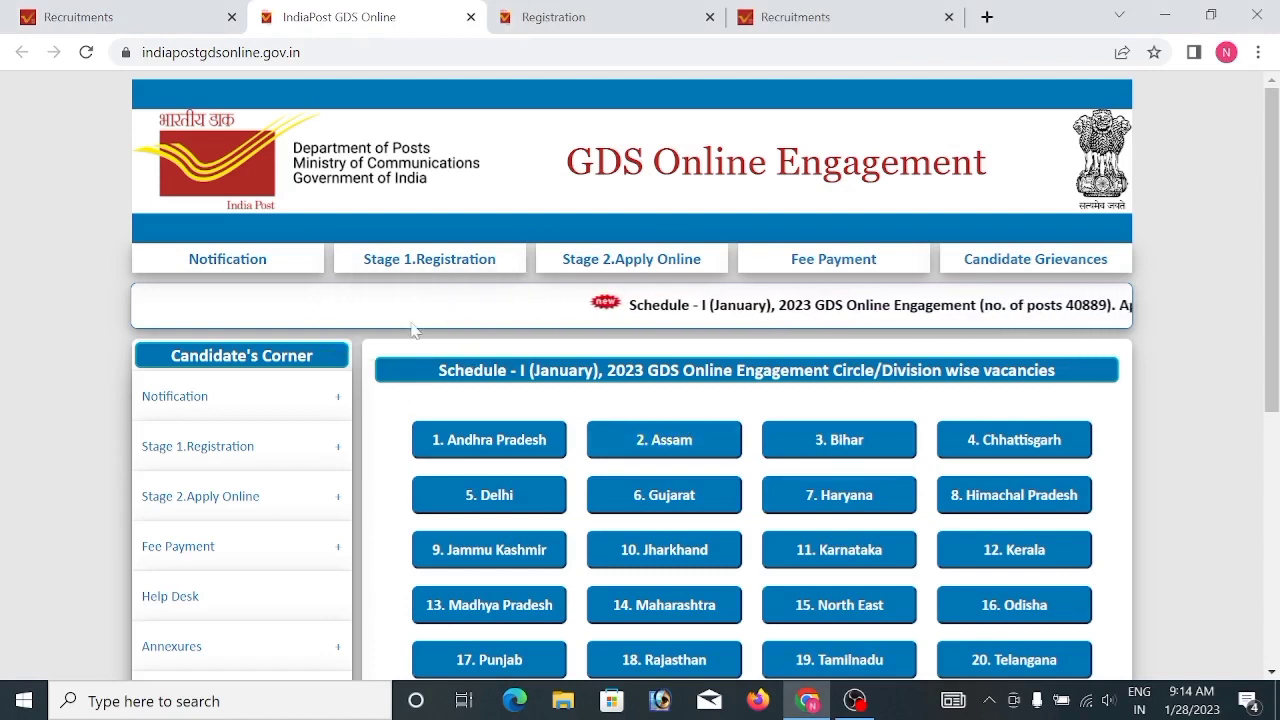
pyautogui.moveTo(429, 262)
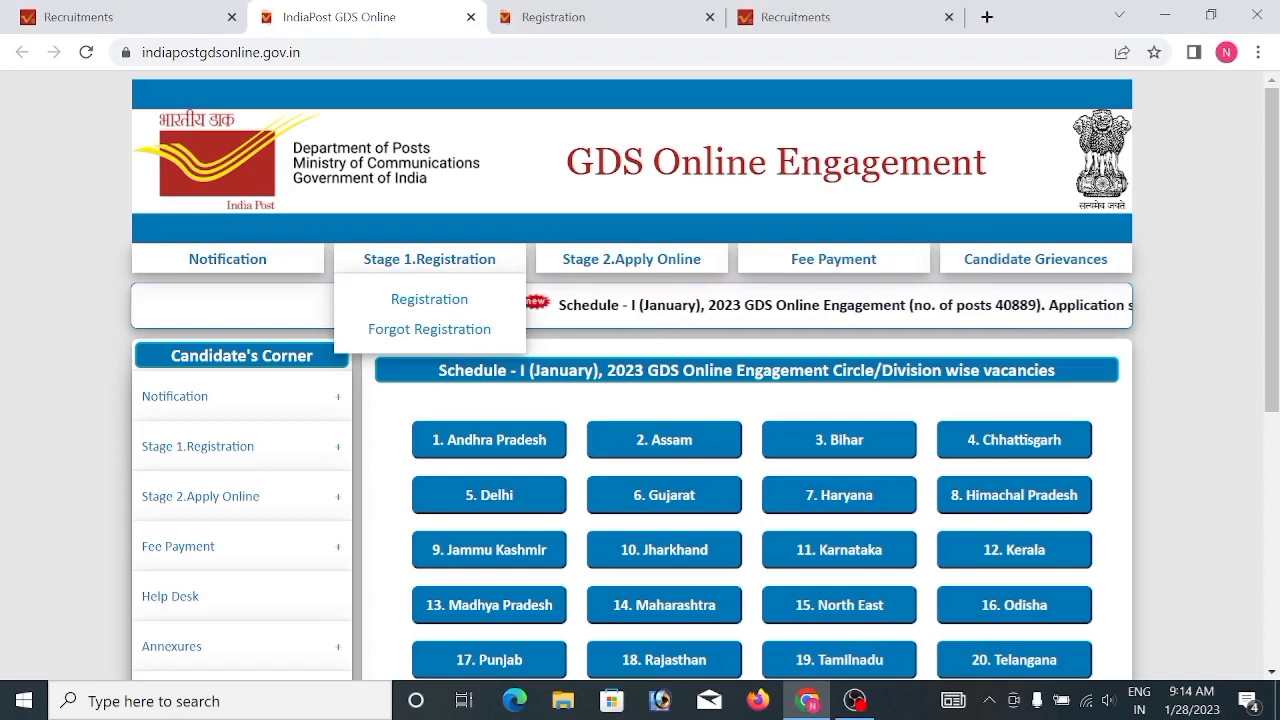
pyautogui.click(429, 302)
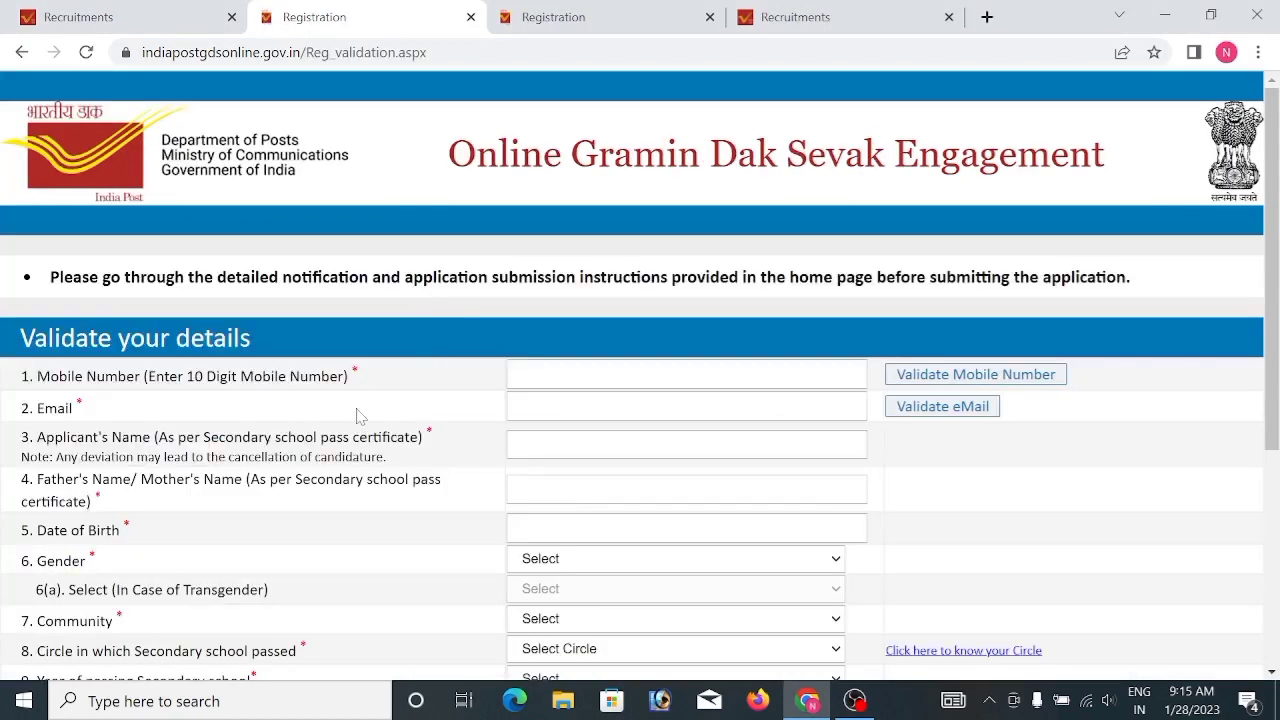
# Step: Examine the mobile number, email, applicant's name, parent's name and date of birth fields of the registration form
pyautogui.scroll(-1, 640, 375)
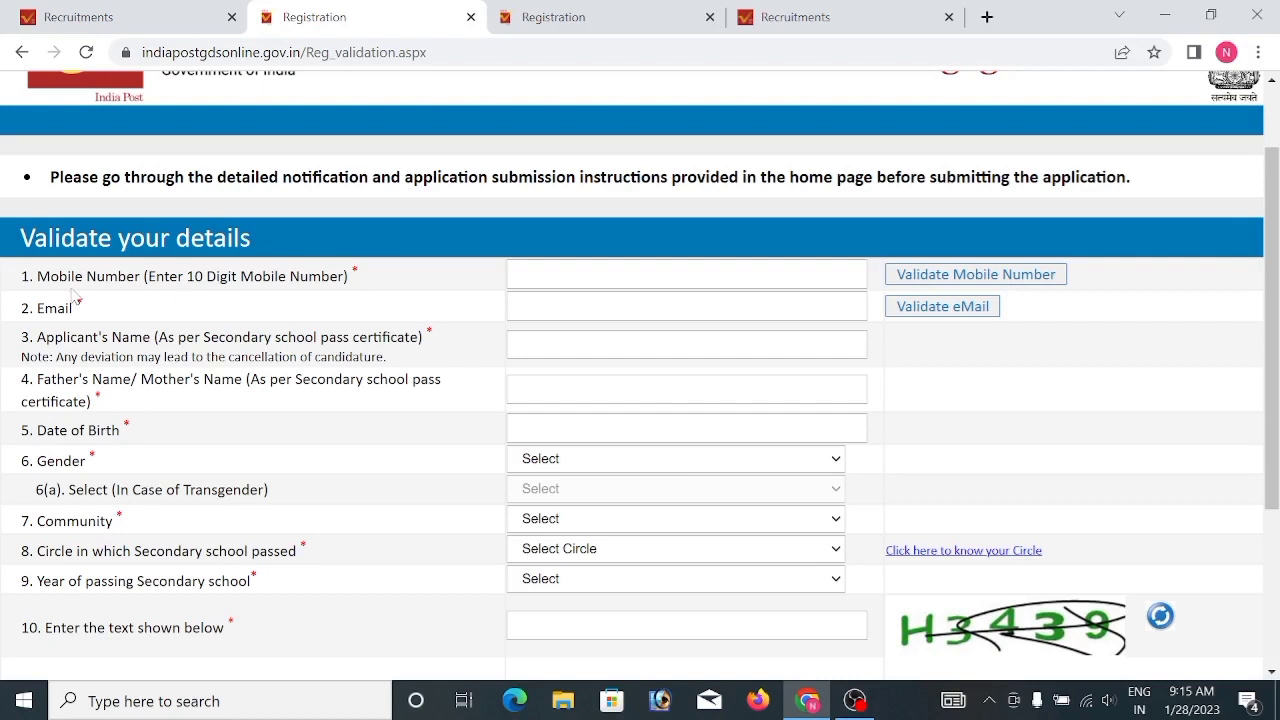
pyautogui.click(520, 274)
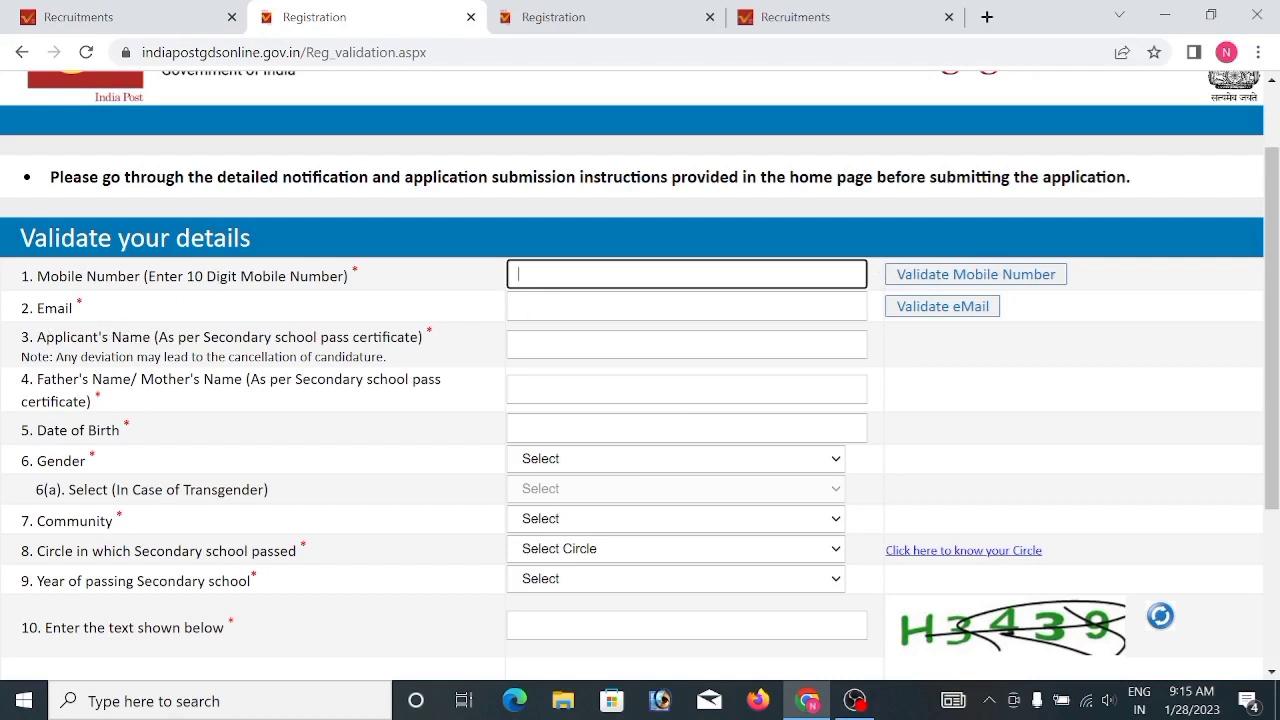
pyautogui.click(686, 306)
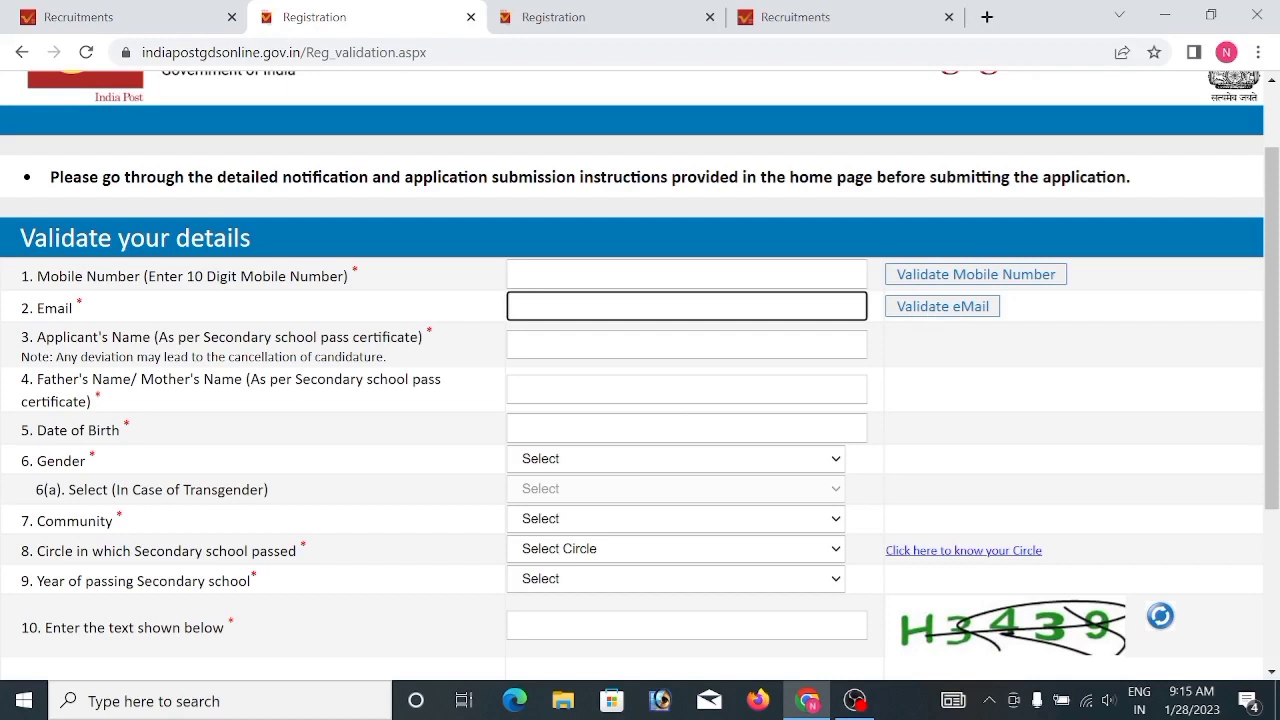
pyautogui.click(459, 336)
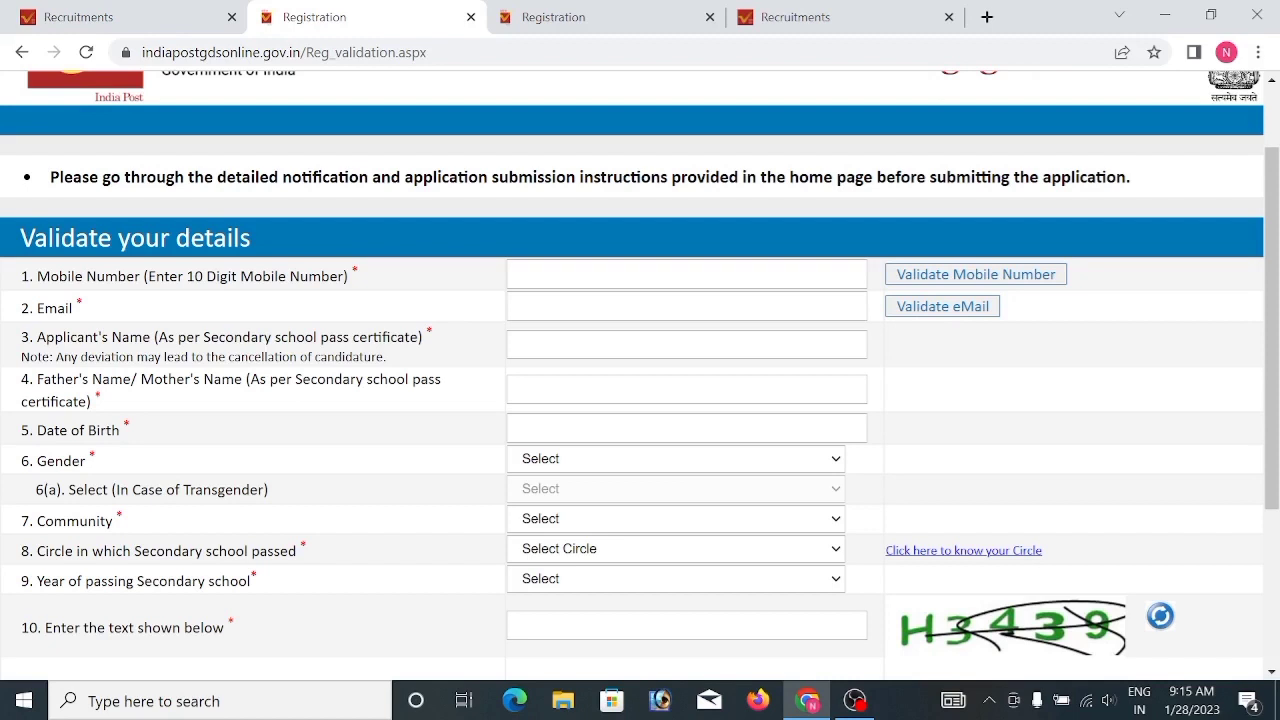
pyautogui.press('Tab')
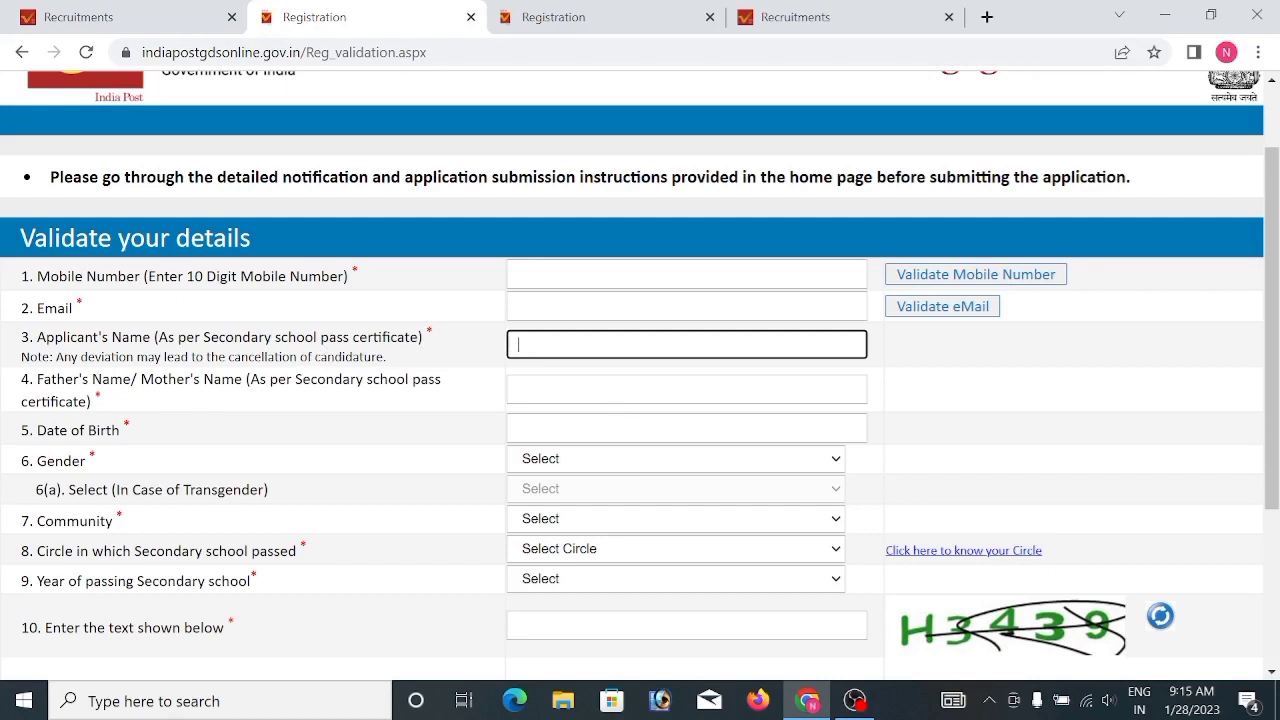
pyautogui.click(615, 390)
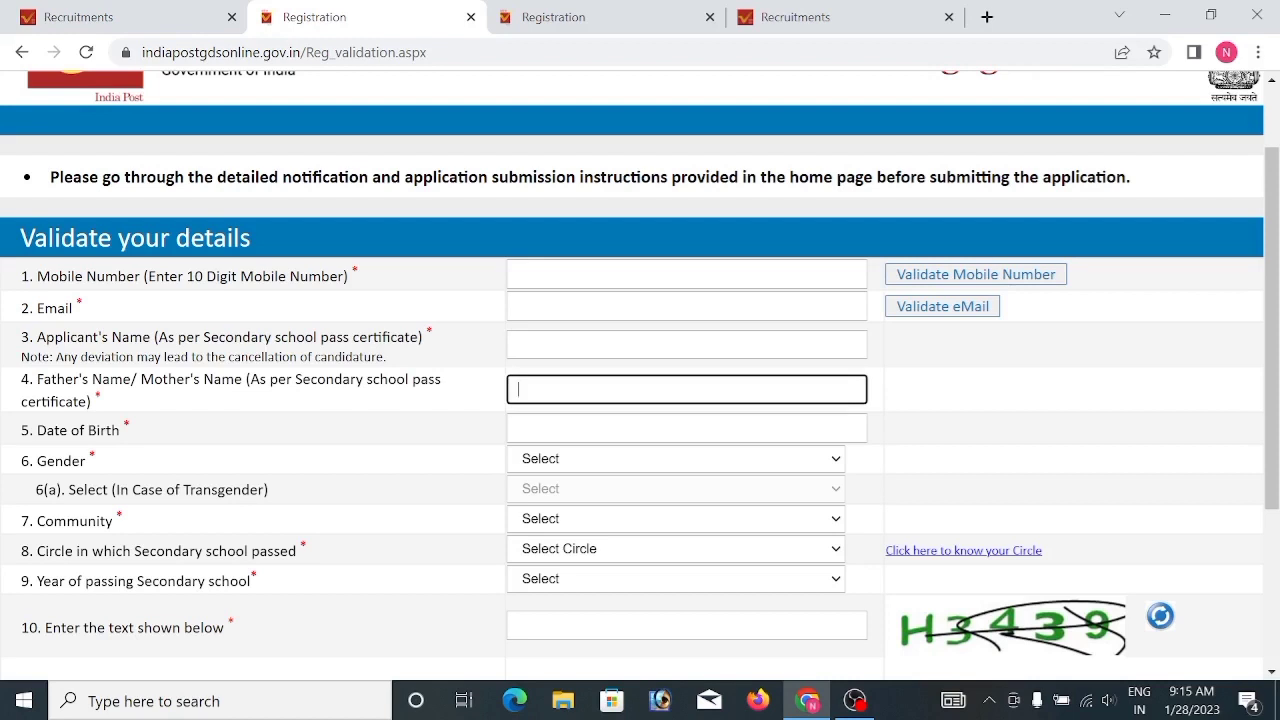
pyautogui.click(686, 428)
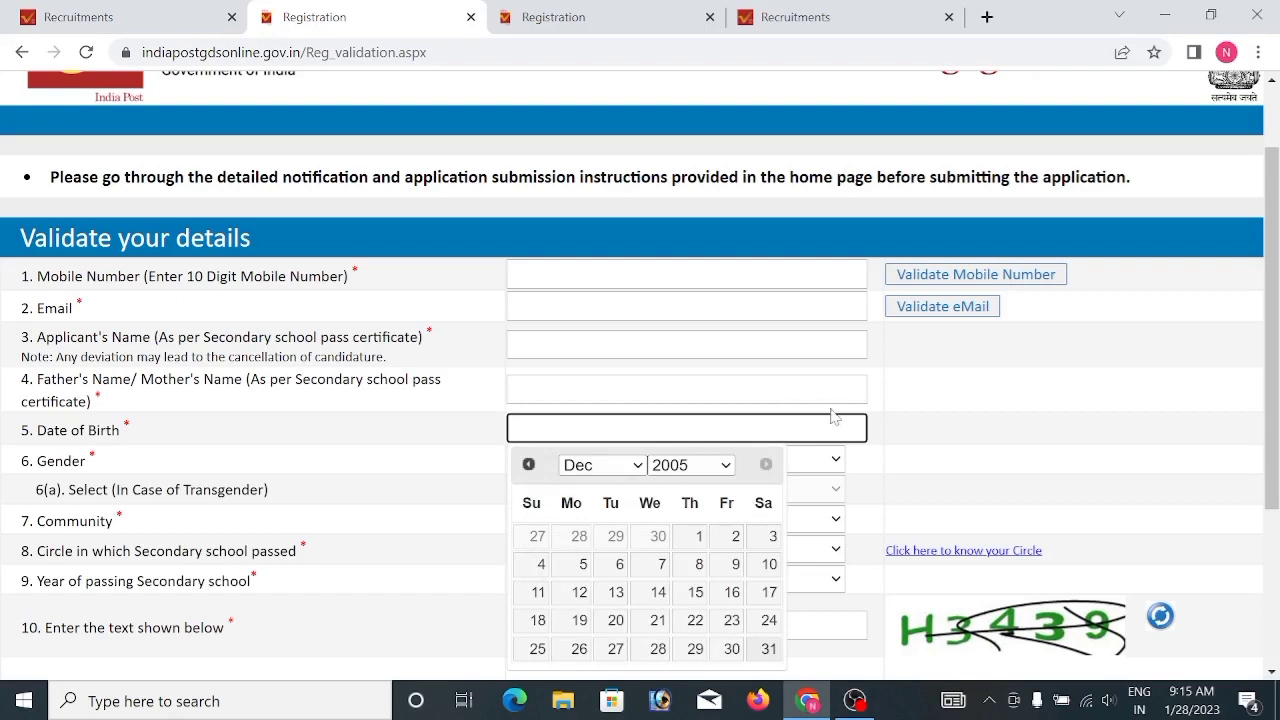
pyautogui.click(943, 423)
# Step: Set the applicant's gender to Male and the community to OBC
pyautogui.scroll(-1, 640, 390)
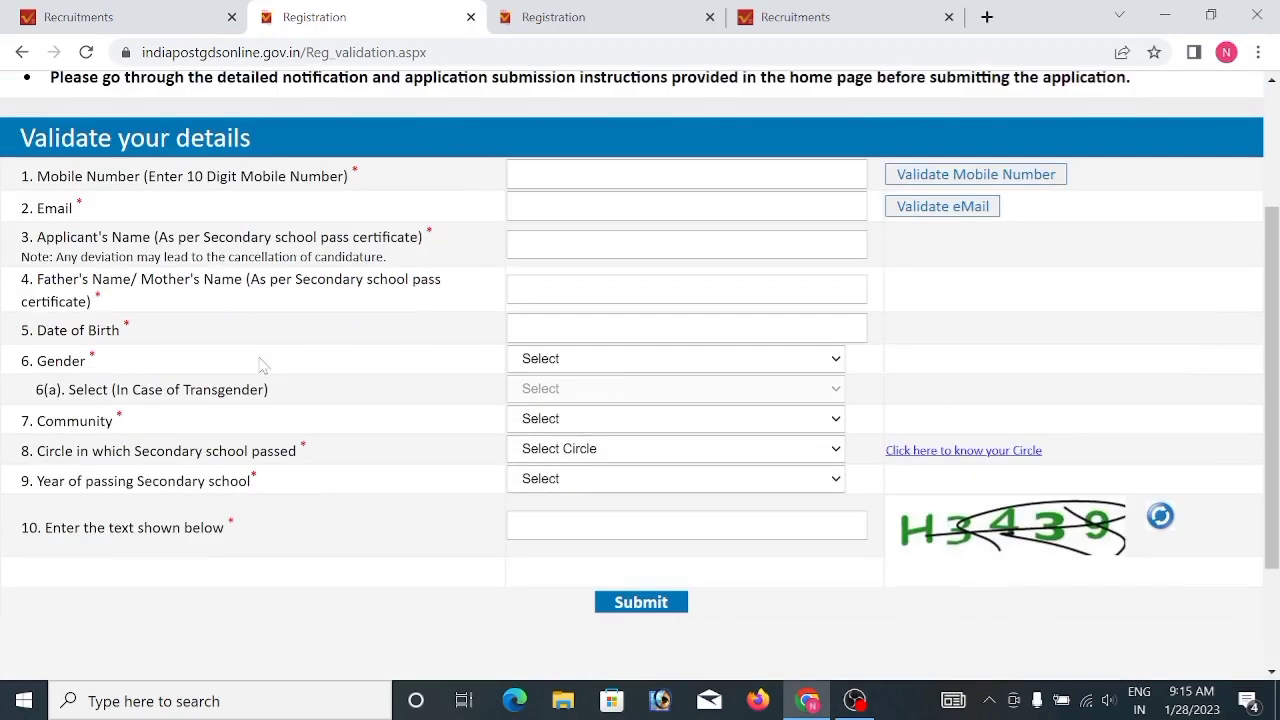
pyautogui.click(573, 366)
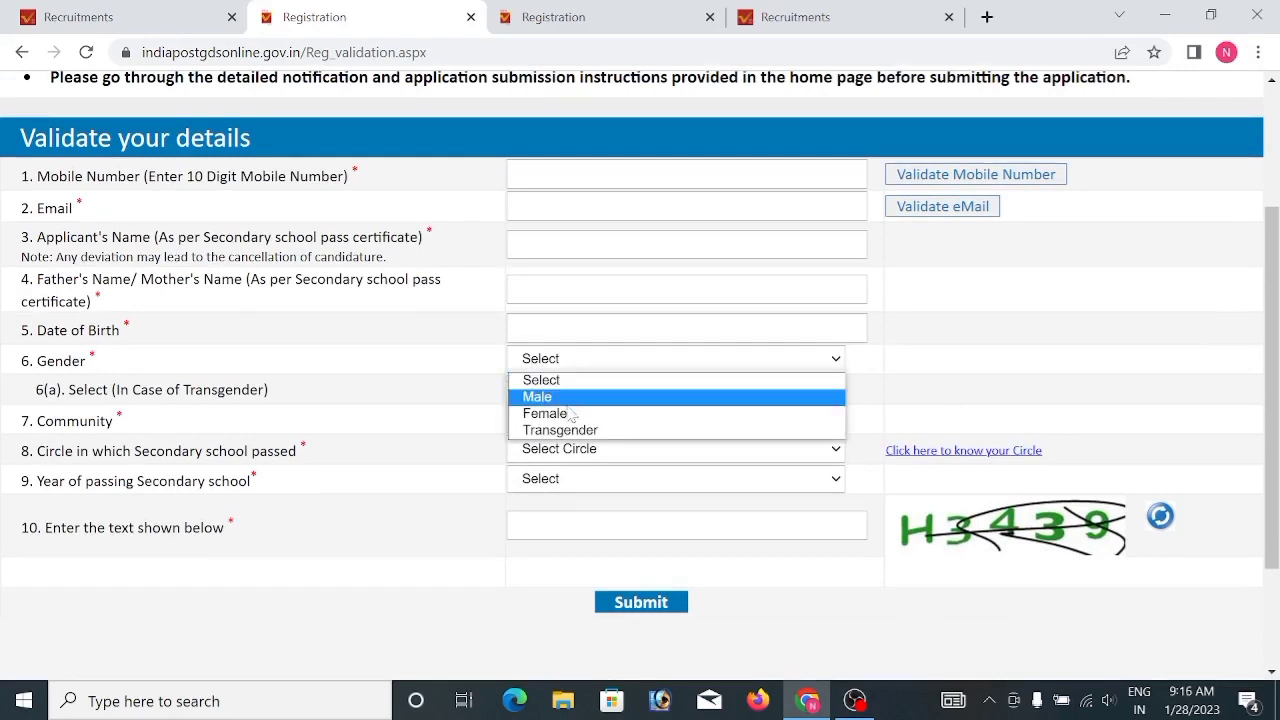
pyautogui.press('Up')
pyautogui.click(516, 400)
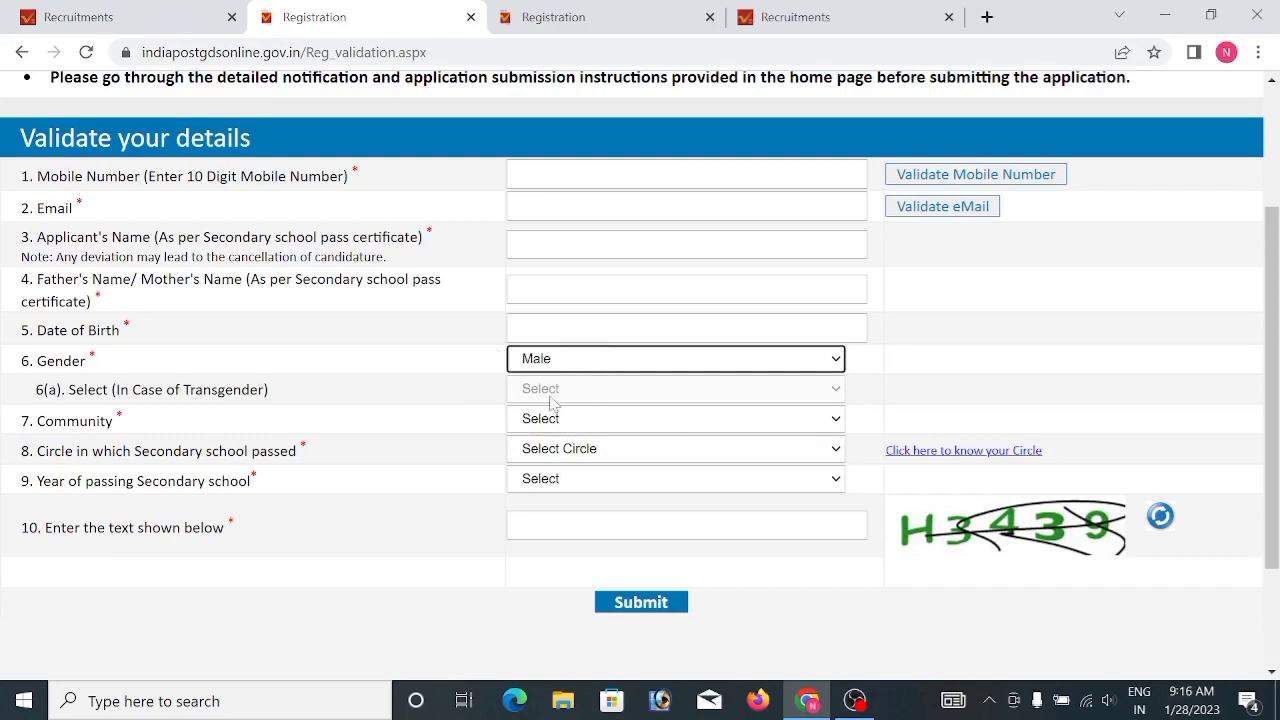
pyautogui.click(652, 420)
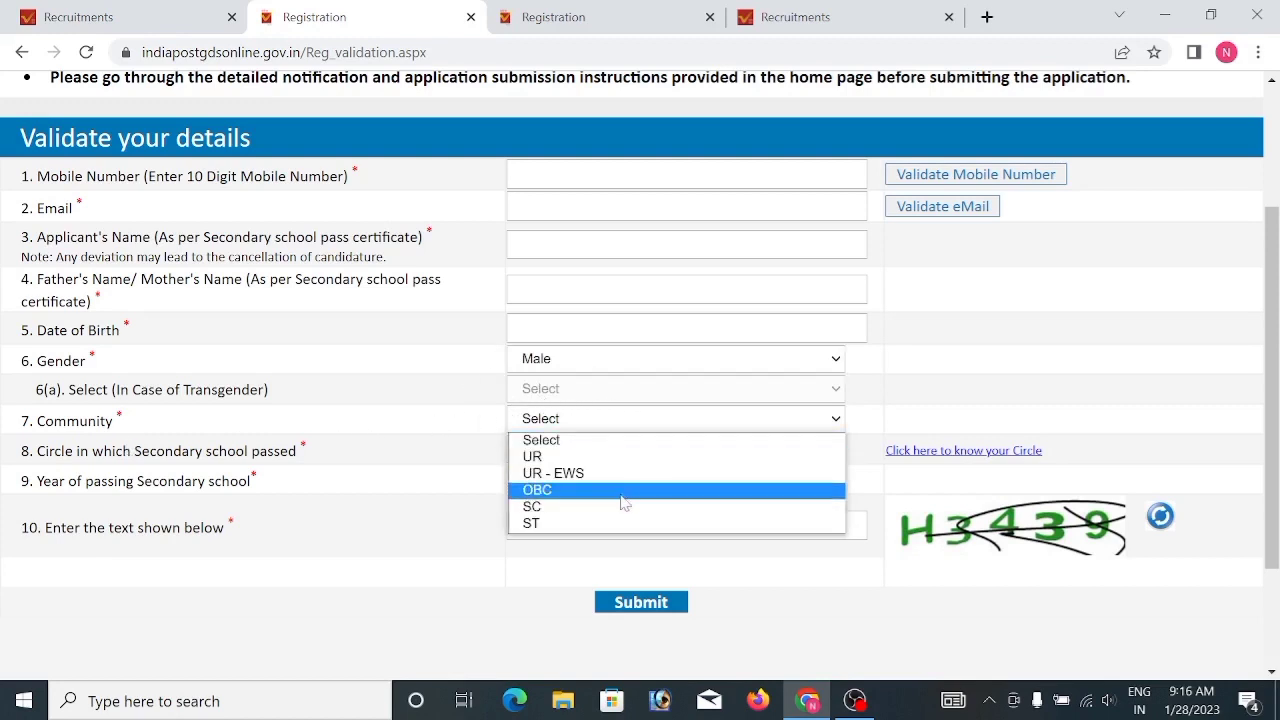
pyautogui.click(540, 490)
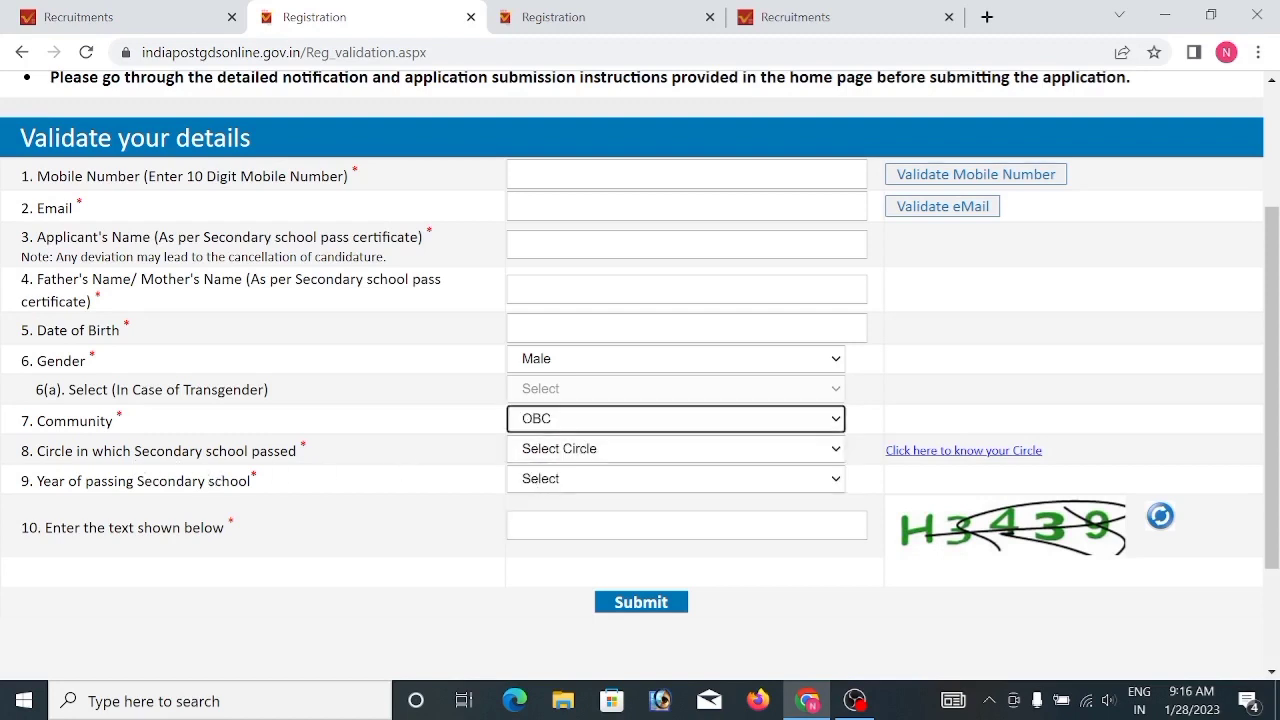
# Step: Set the circle in which secondary school was passed to Bihar
pyautogui.click(562, 450)
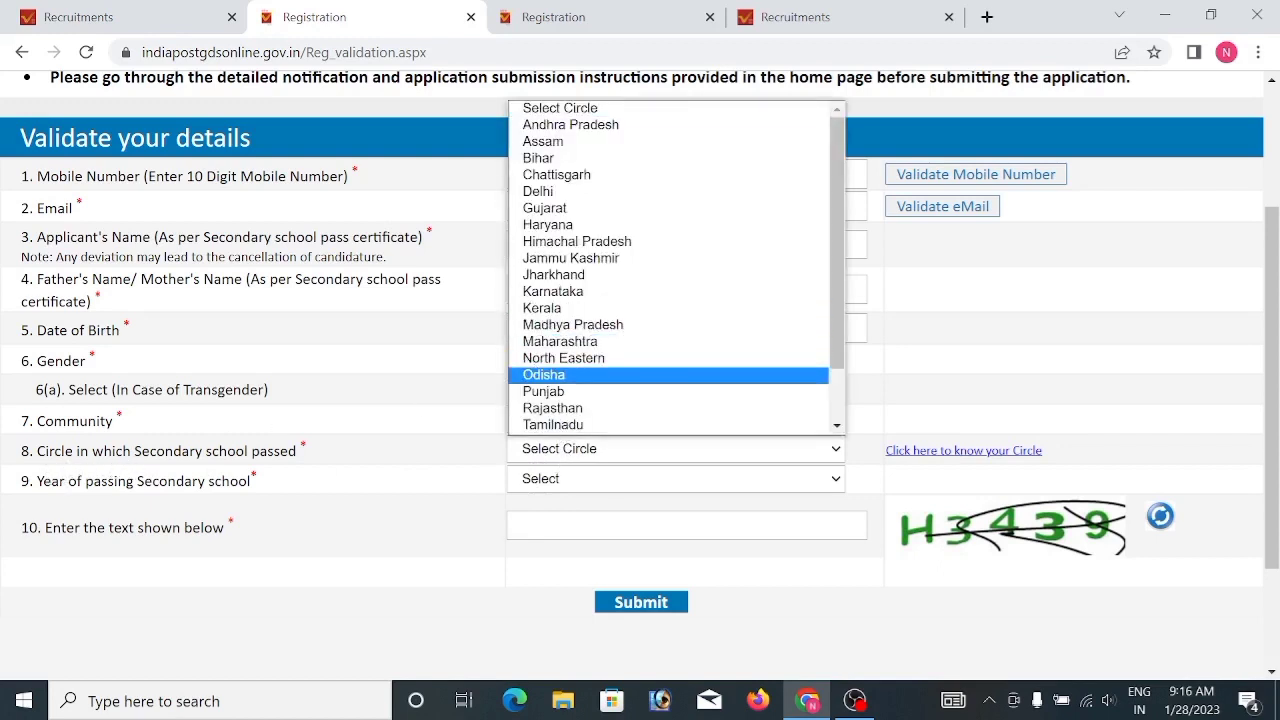
pyautogui.click(403, 458)
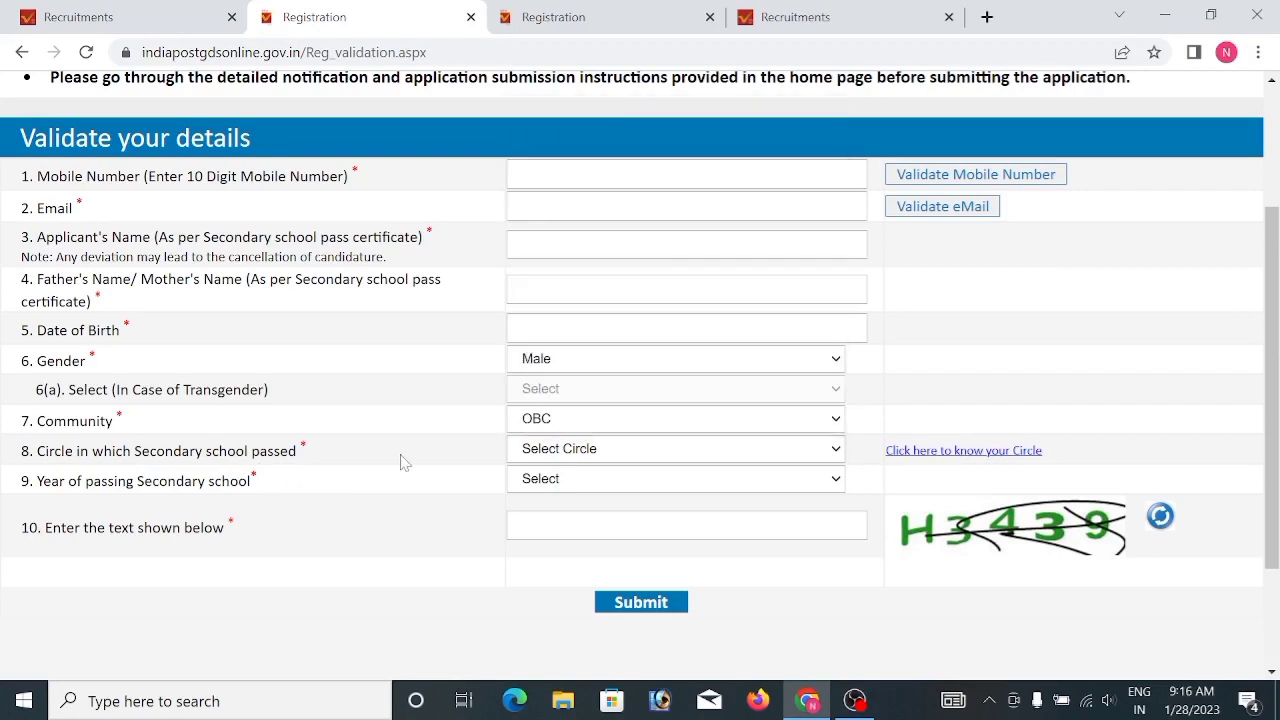
pyautogui.click(557, 456)
pyautogui.scroll(-1, 575, 318)
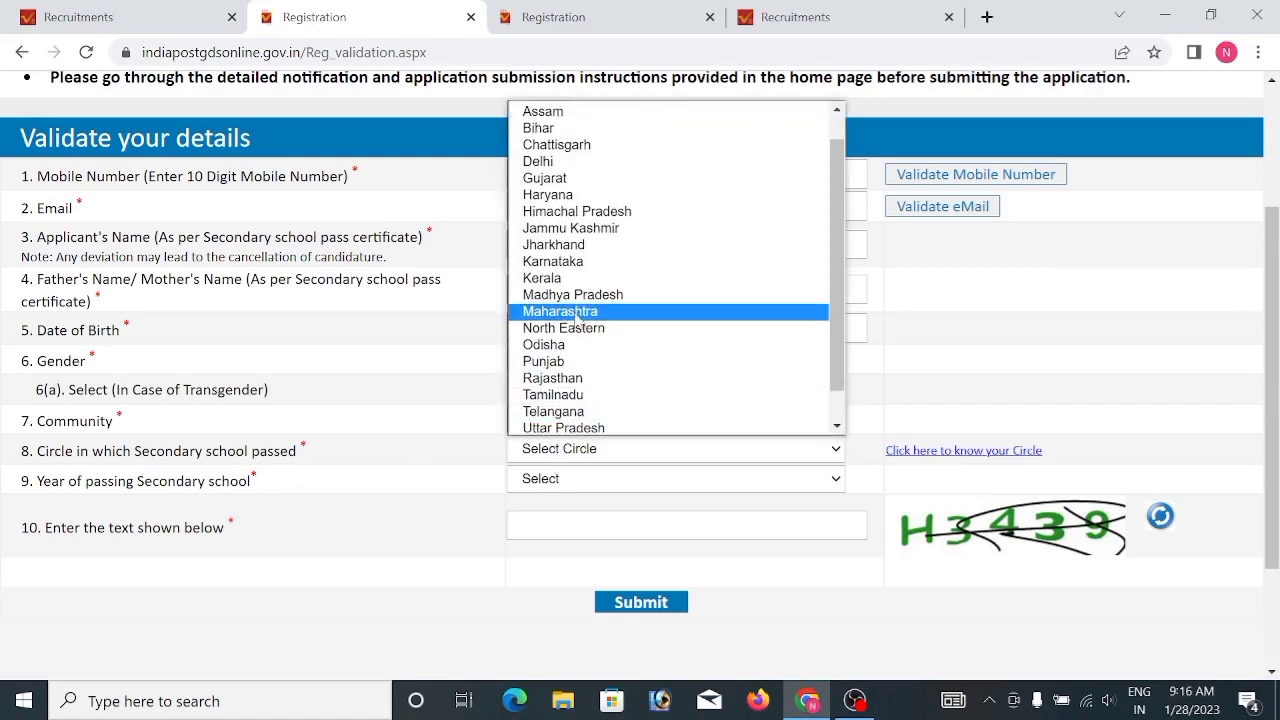
pyautogui.scroll(1, 575, 318)
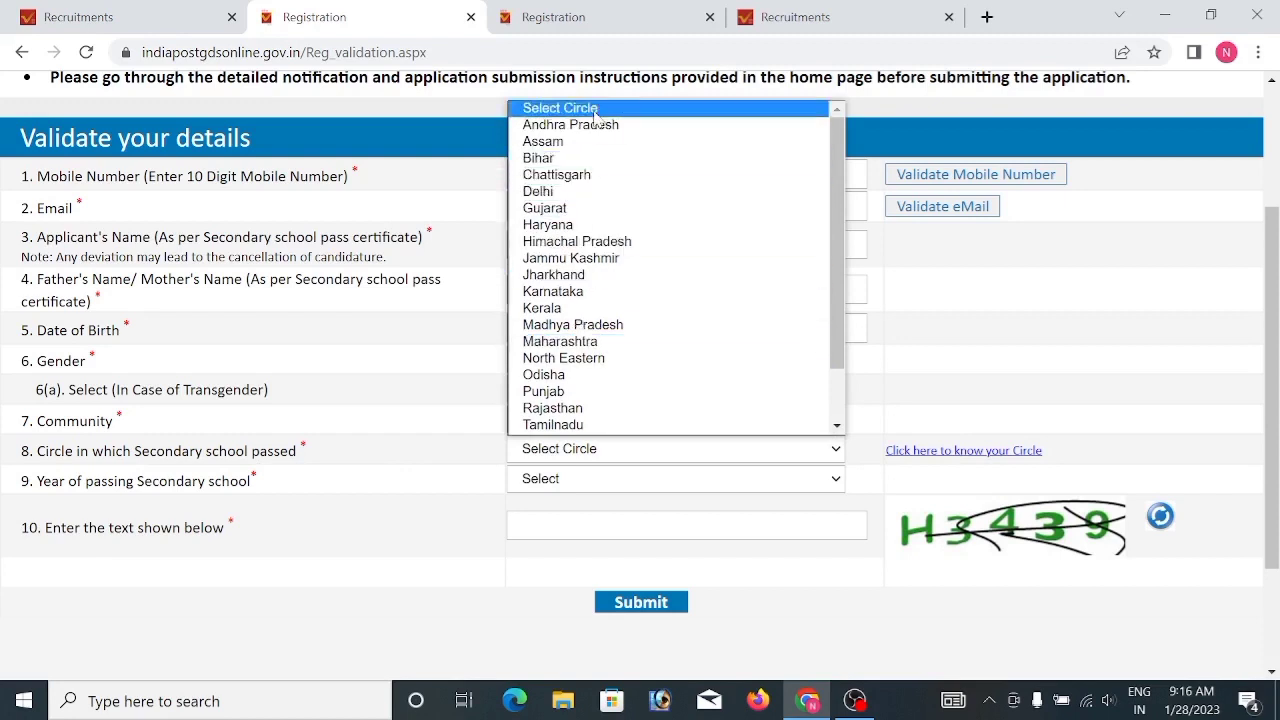
pyautogui.click(596, 165)
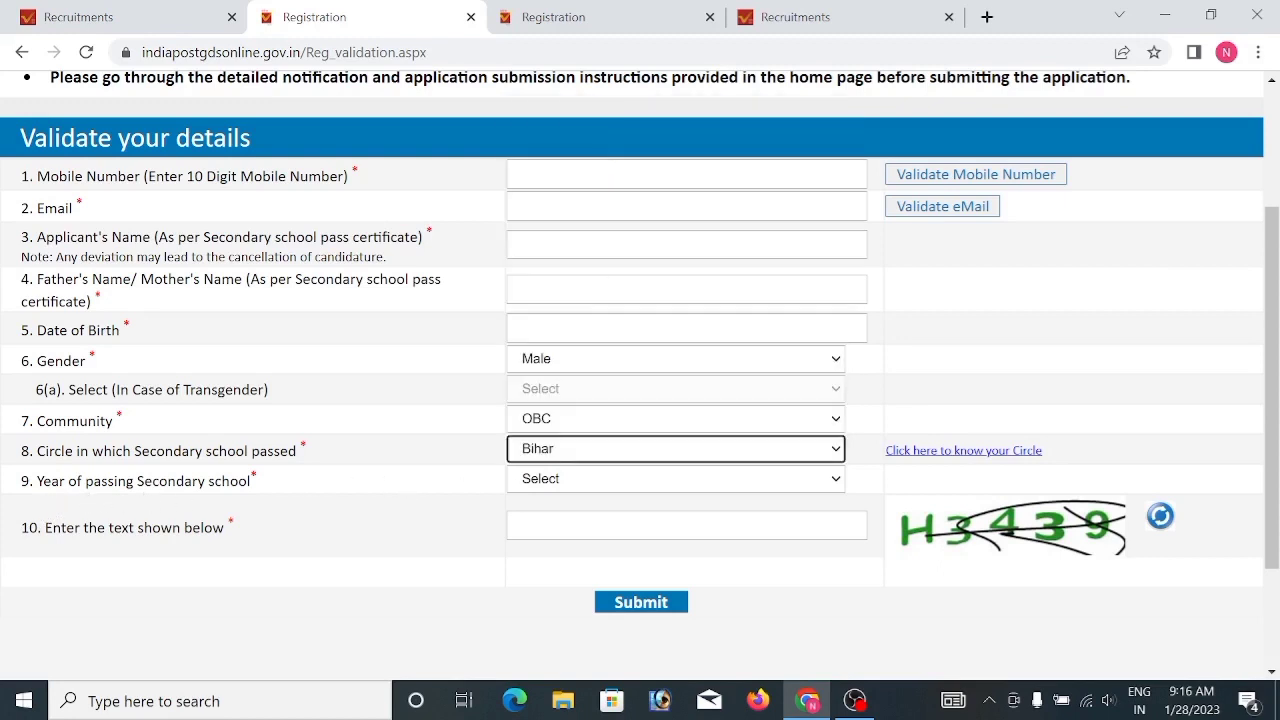
# Step: Set the year of passing secondary school to 2018, and submit the details with the captcha text
pyautogui.click(583, 487)
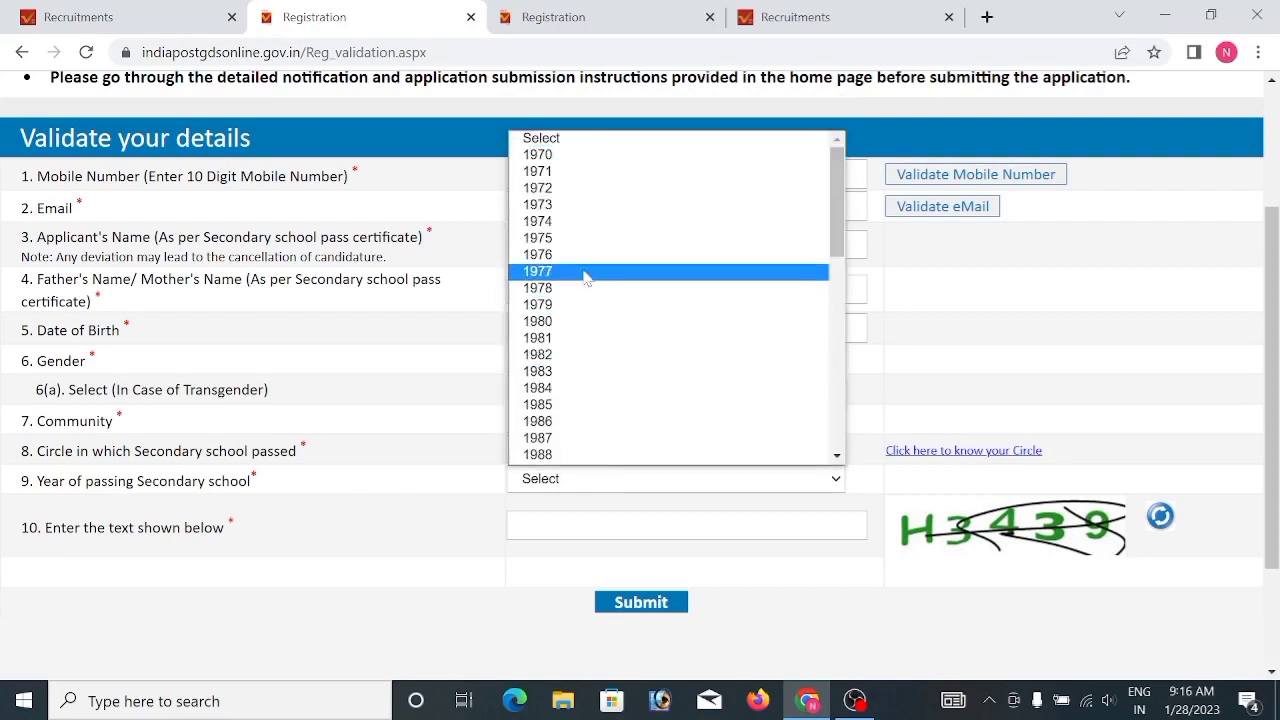
pyautogui.scroll(-4, 586, 285)
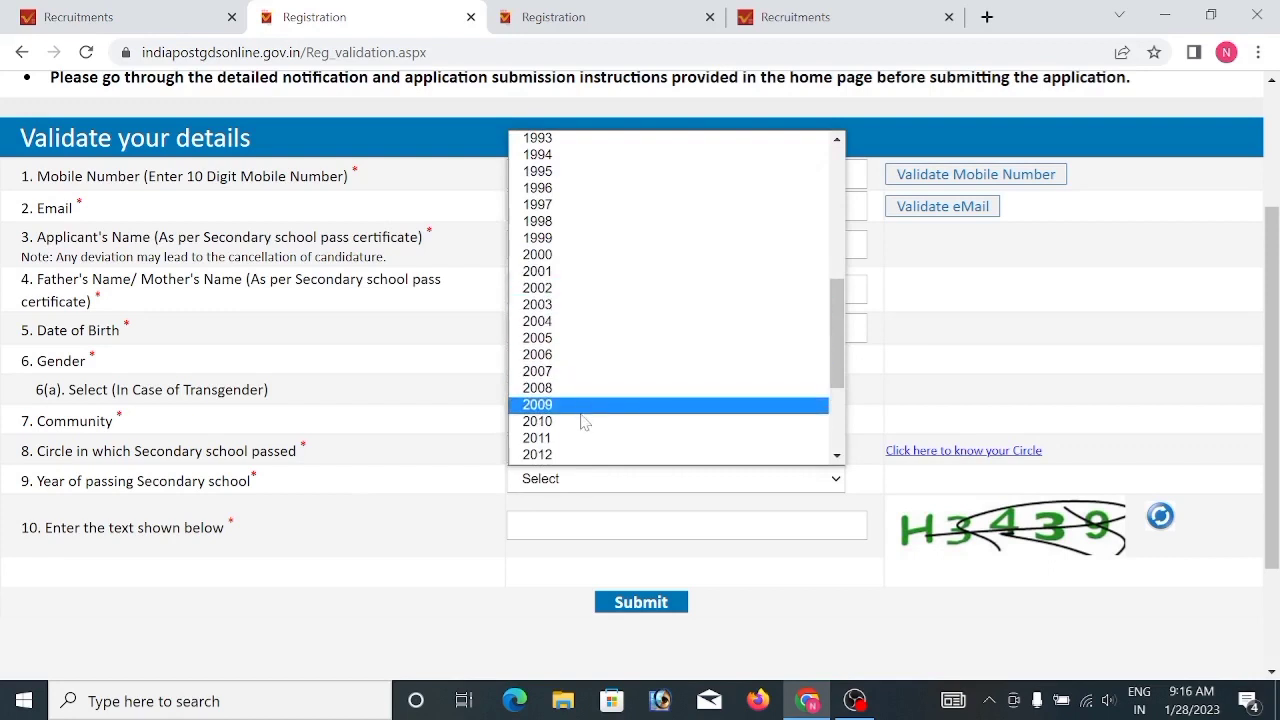
pyautogui.scroll(-4, 585, 422)
pyautogui.click(574, 372)
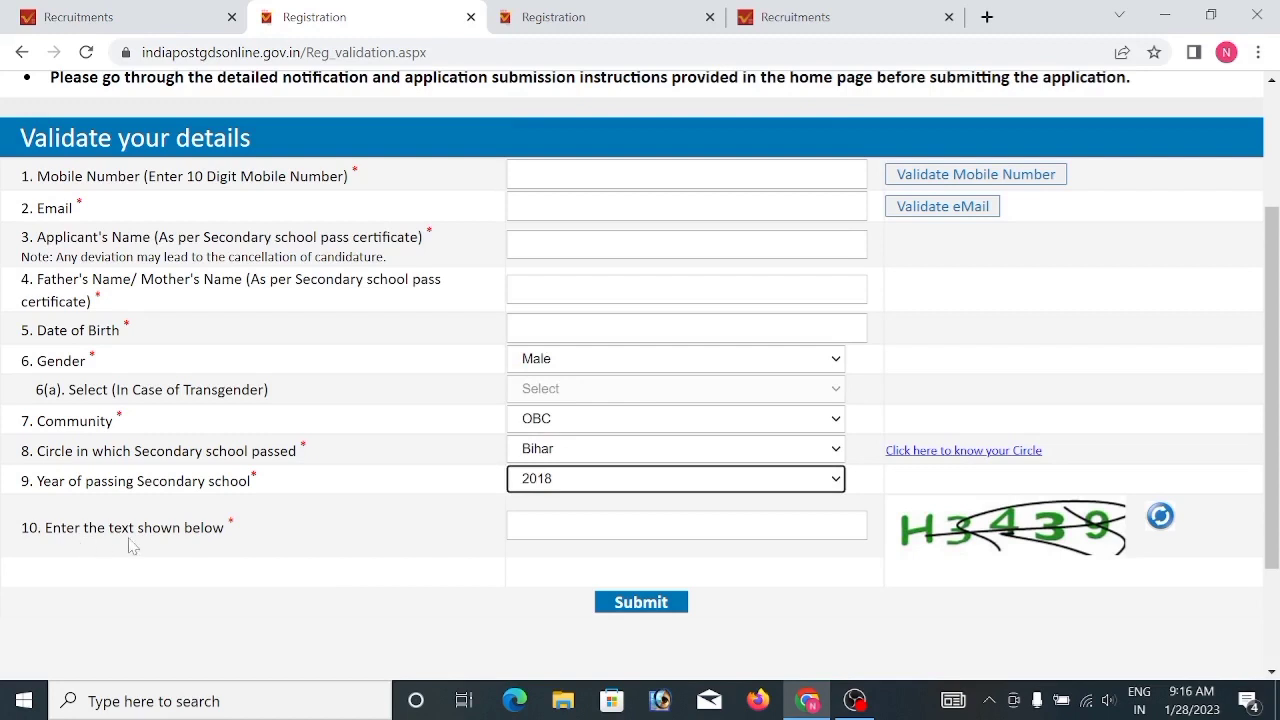
pyautogui.click(522, 525)
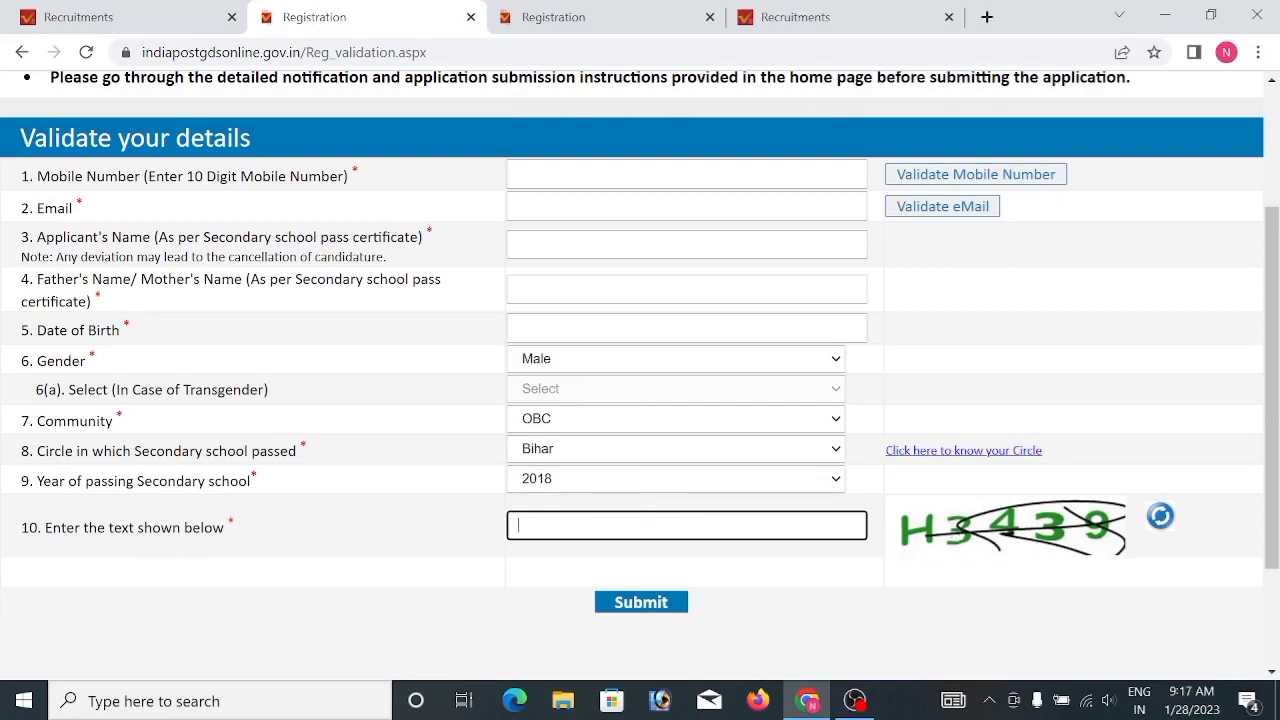
pyautogui.click(643, 608)
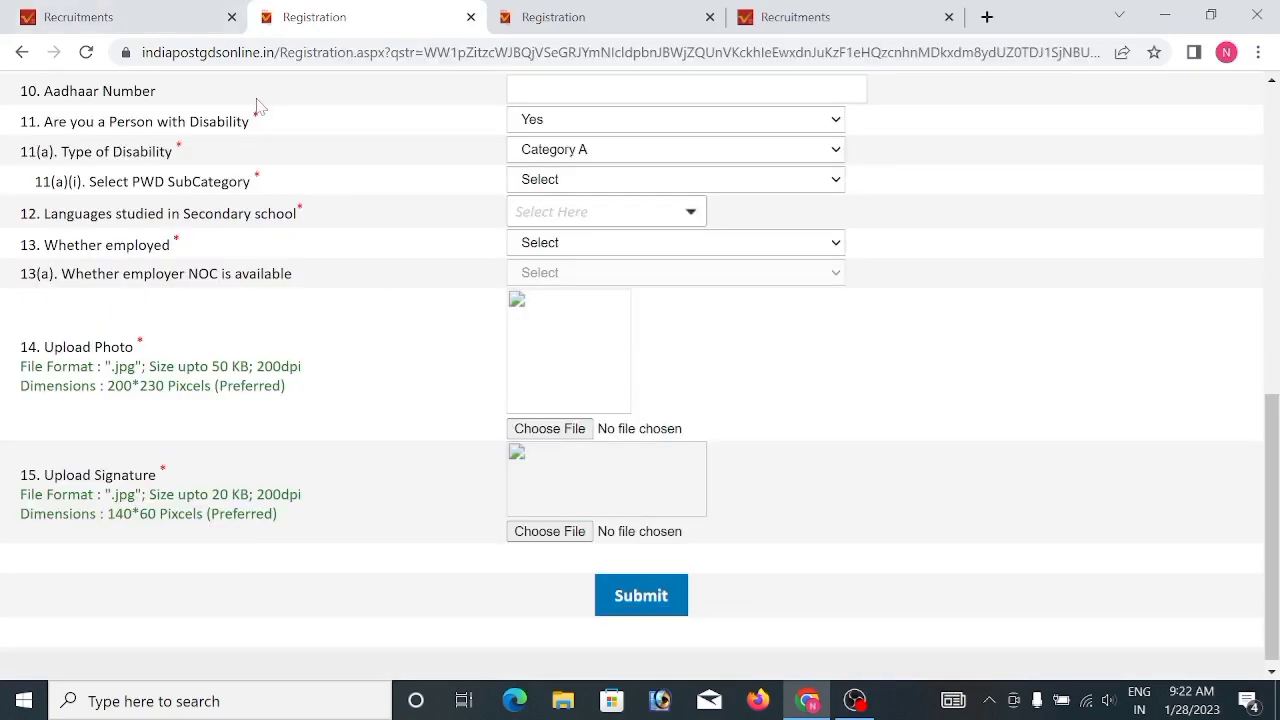
# Step: Examine the Aadhaar Number field in the section for the remaining details
pyautogui.scroll(2, 258, 105)
pyautogui.scroll(-1, 308, 142)
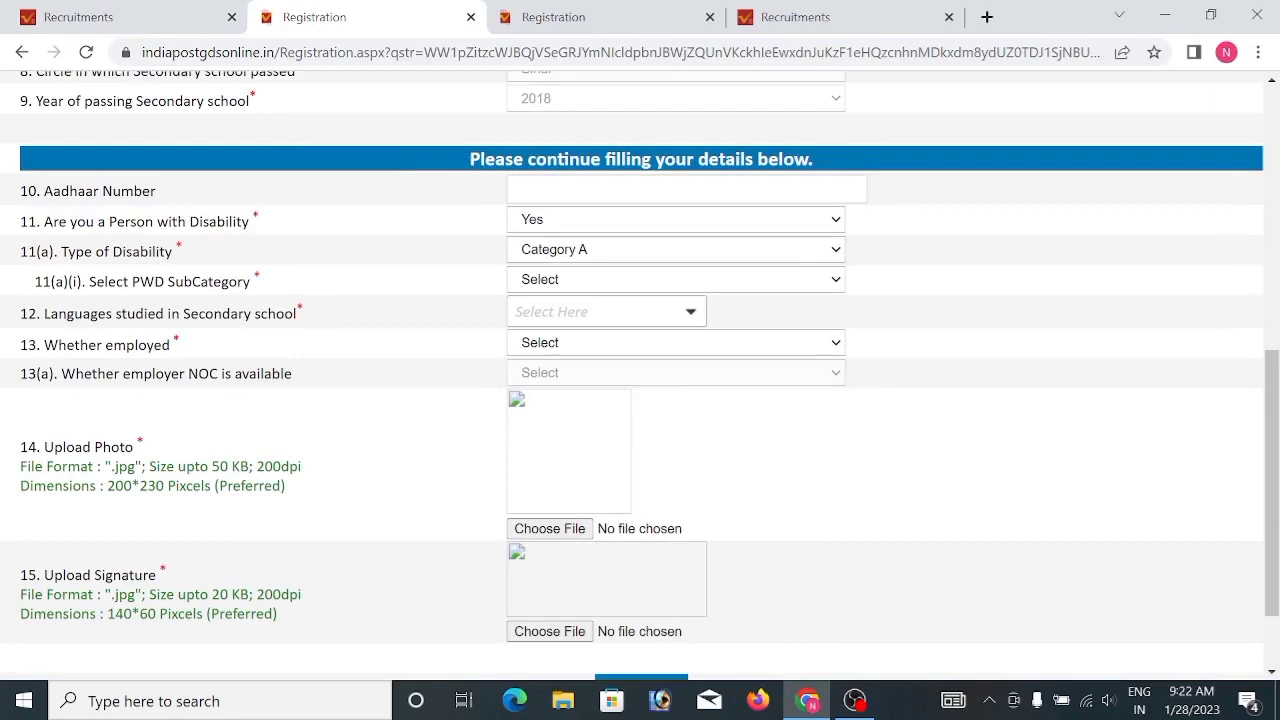
pyautogui.click(518, 188)
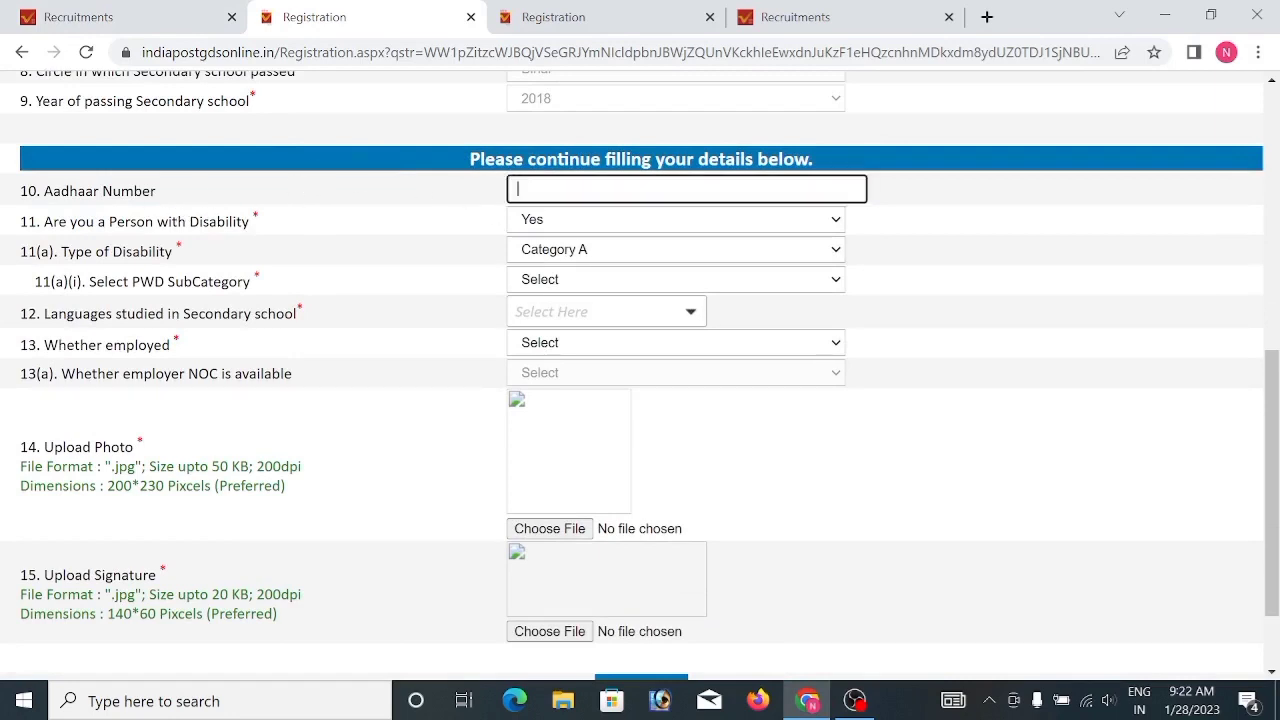
pyautogui.click(193, 204)
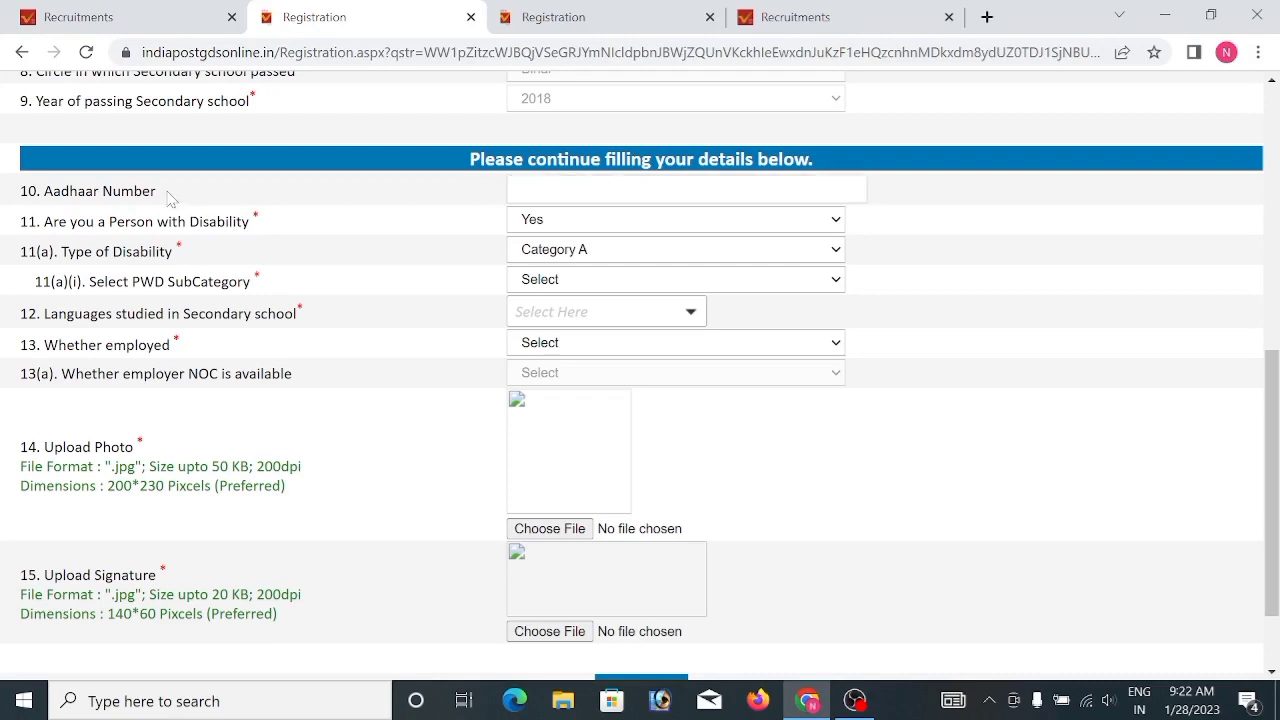
pyautogui.click(590, 190)
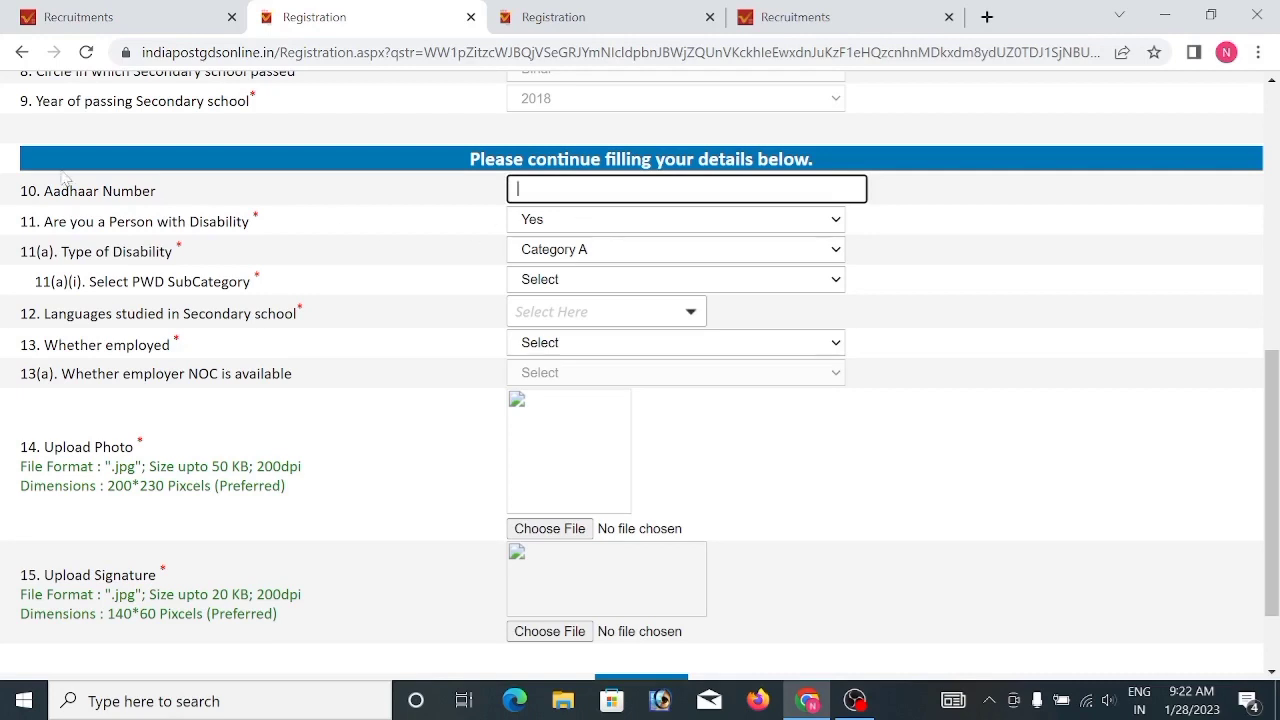
# Step: Set the answer to whether the applicant is a Person with Disability to No
pyautogui.click(551, 220)
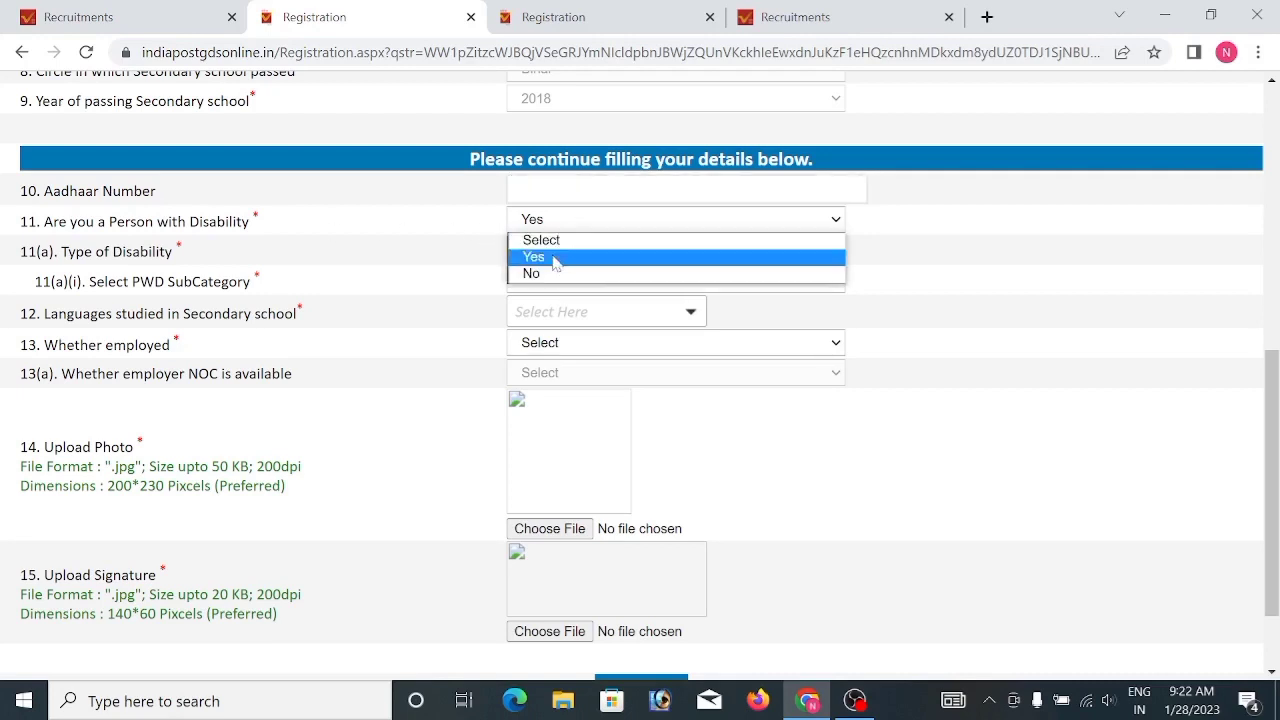
pyautogui.click(551, 240)
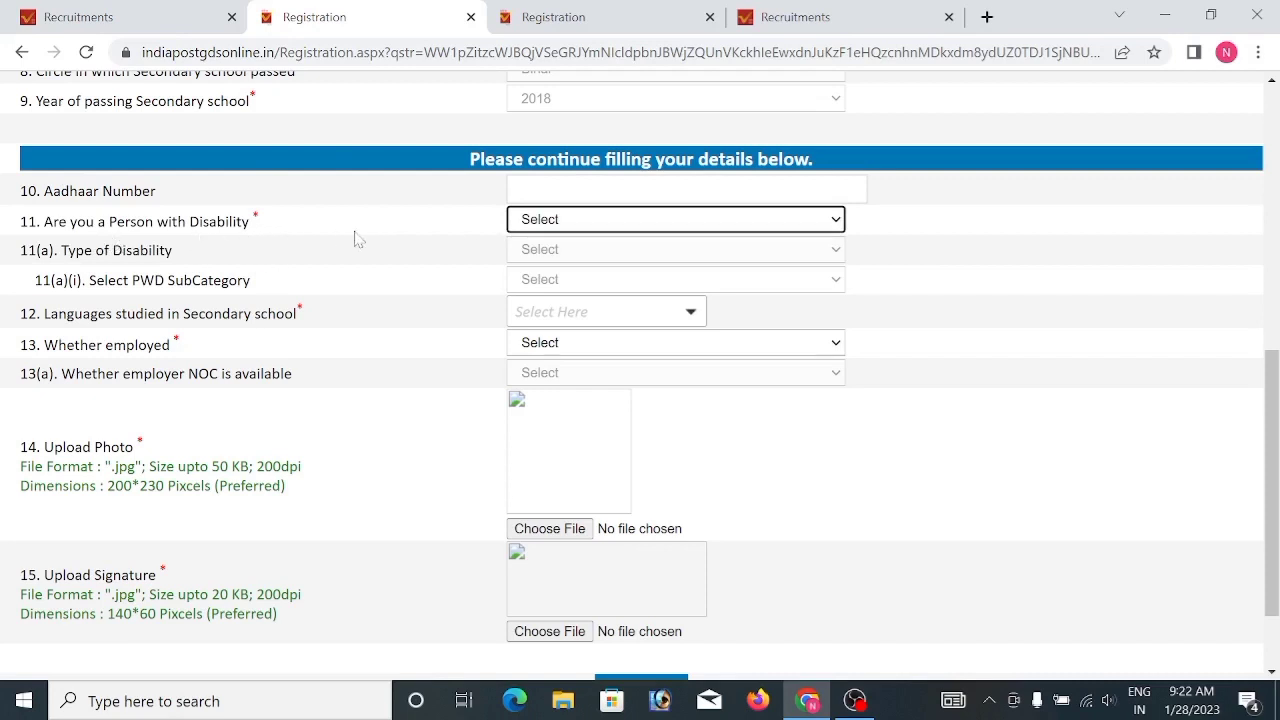
pyautogui.click(605, 222)
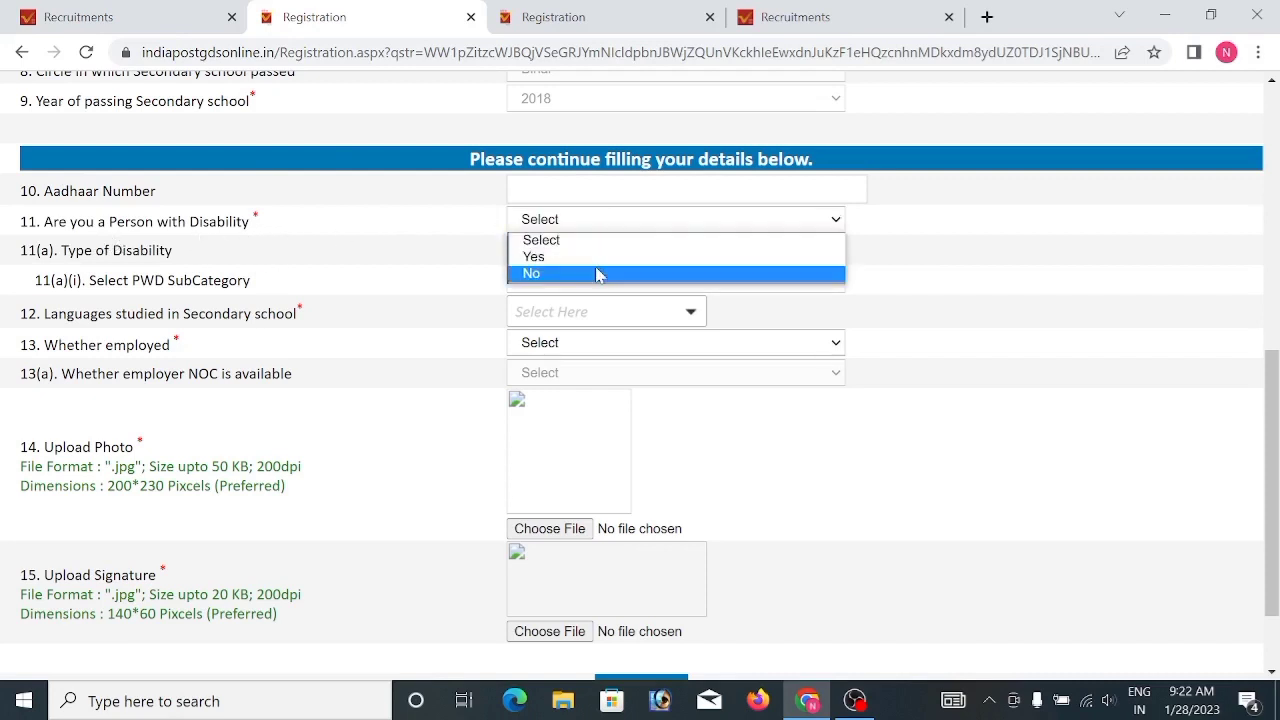
pyautogui.click(597, 274)
pyautogui.scroll(-2, 560, 250)
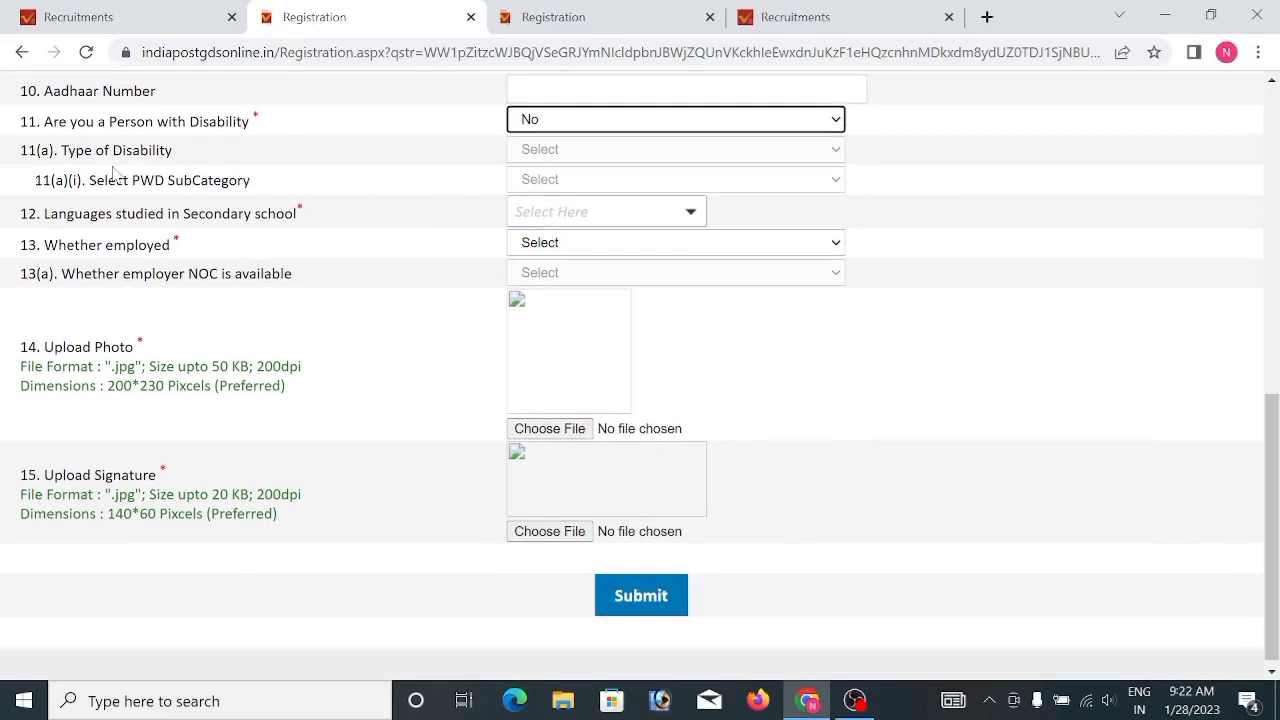
pyautogui.click(567, 128)
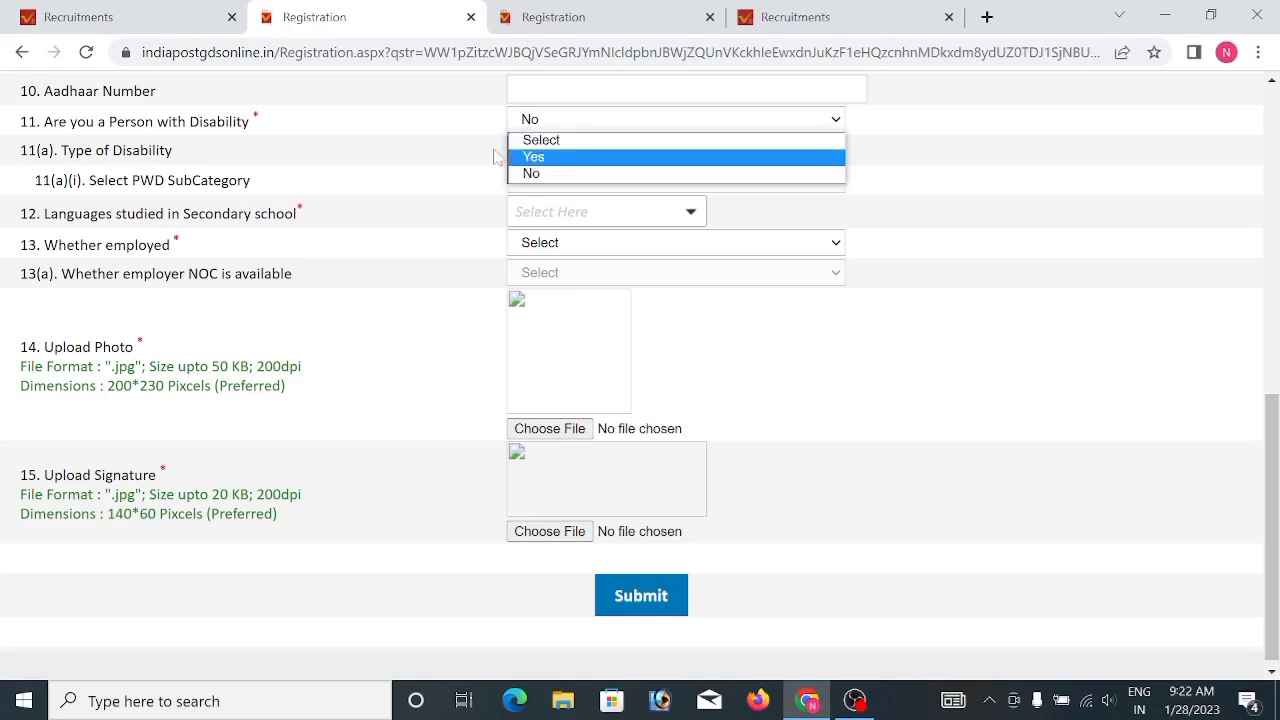
pyautogui.click(550, 171)
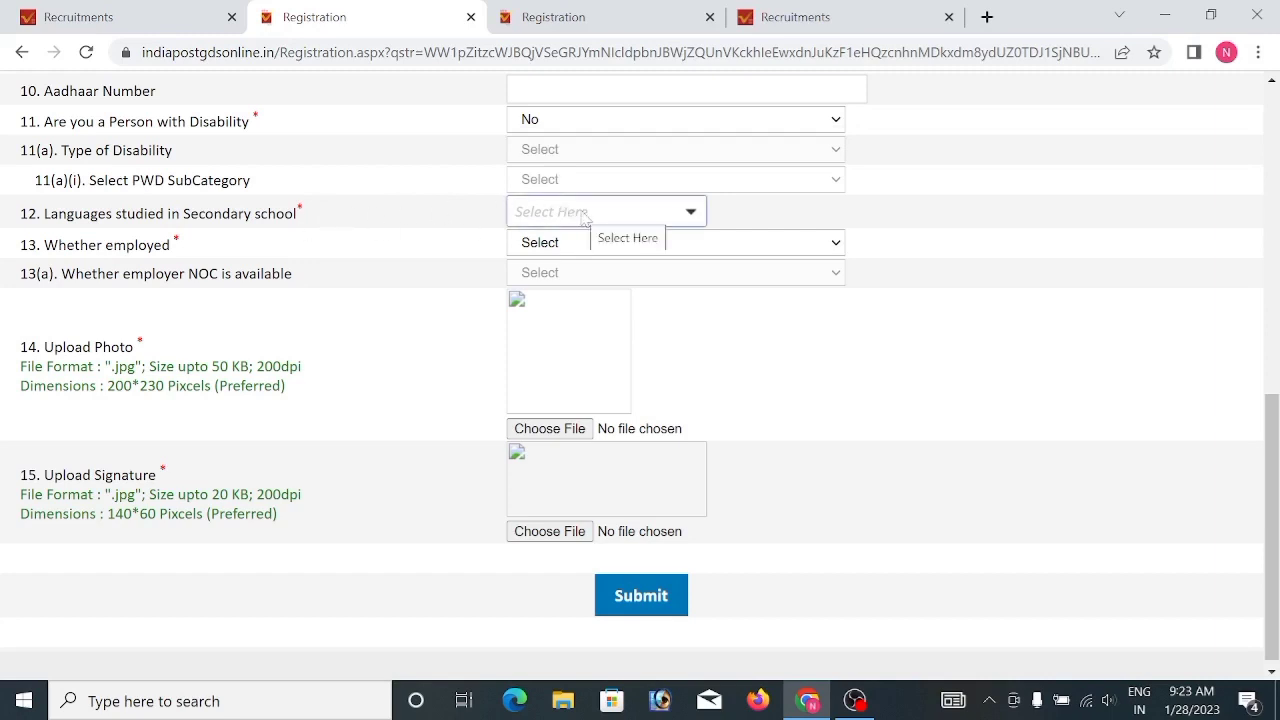
# Step: Select Hindi as the language studied in secondary school
pyautogui.click(691, 212)
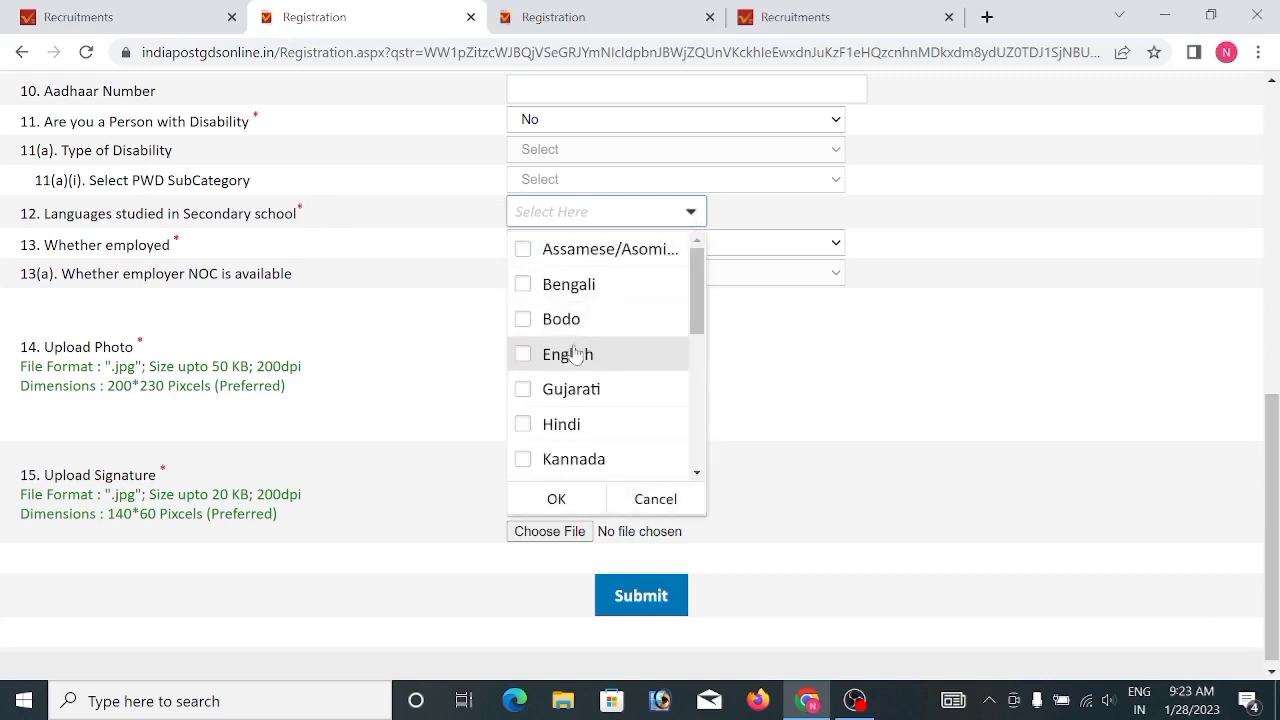
pyautogui.click(523, 429)
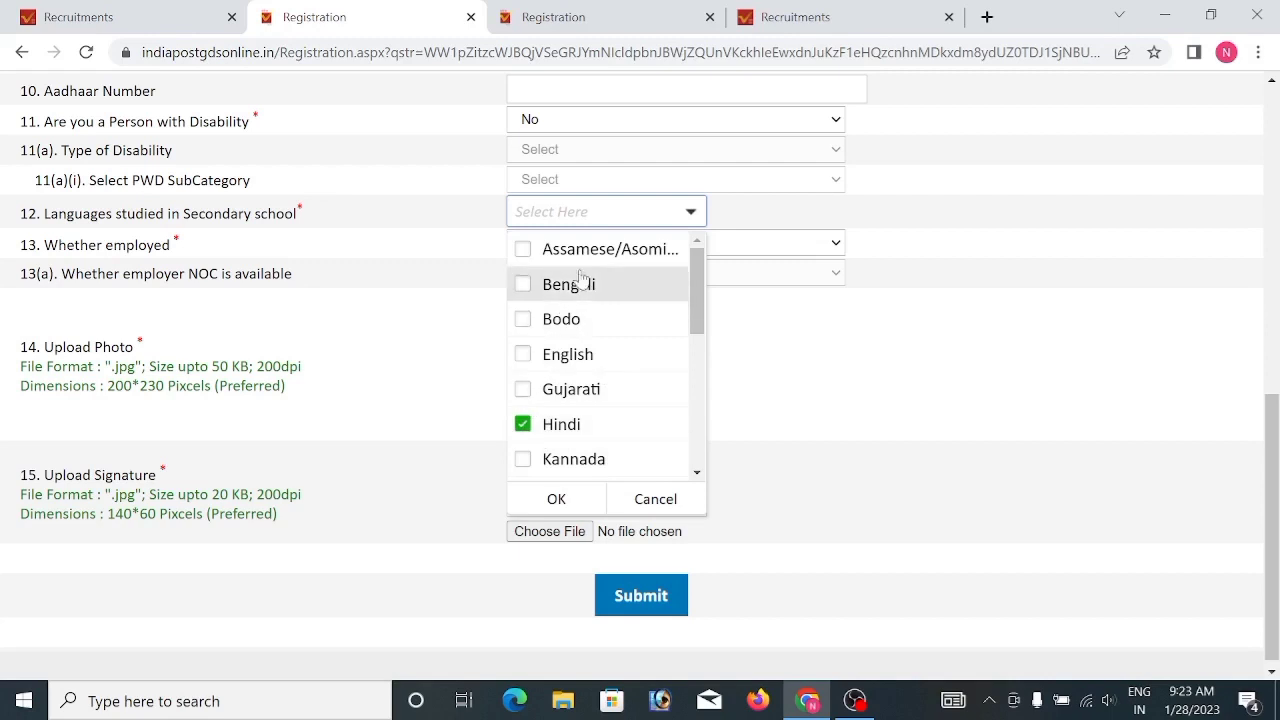
pyautogui.click(557, 500)
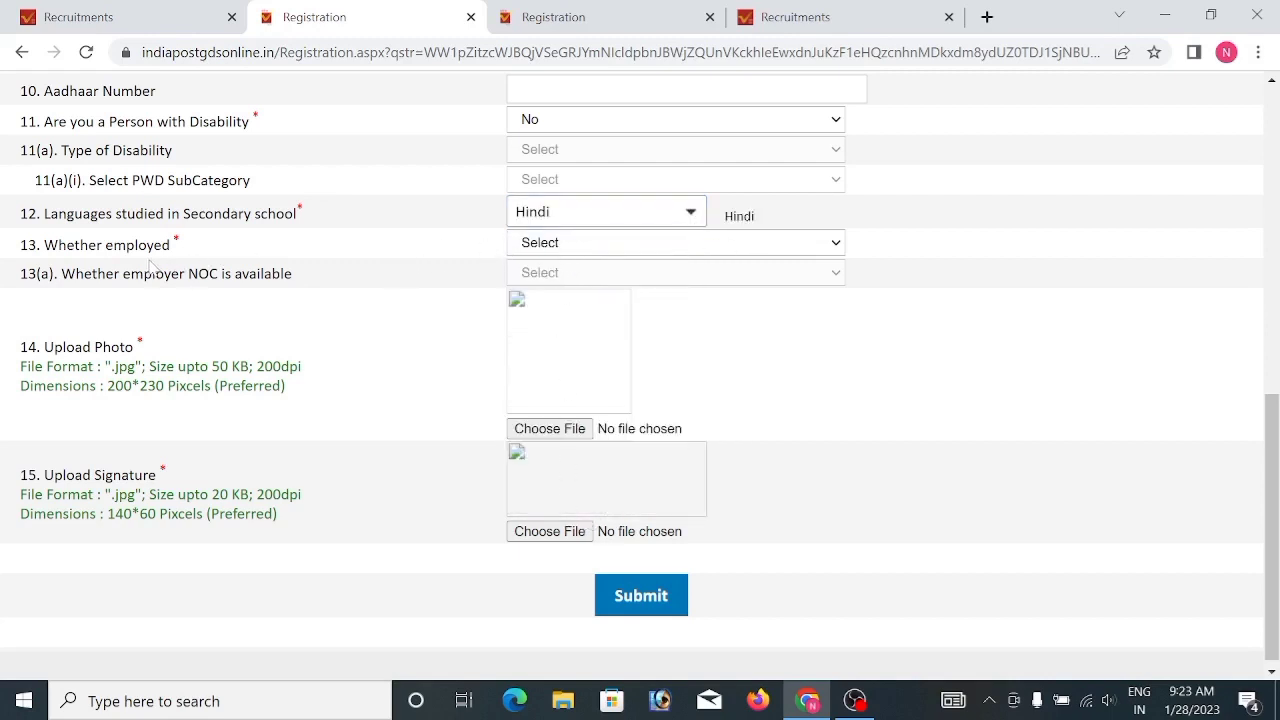
# Step: Set the applicant's Whether employed answer to No
pyautogui.click(612, 248)
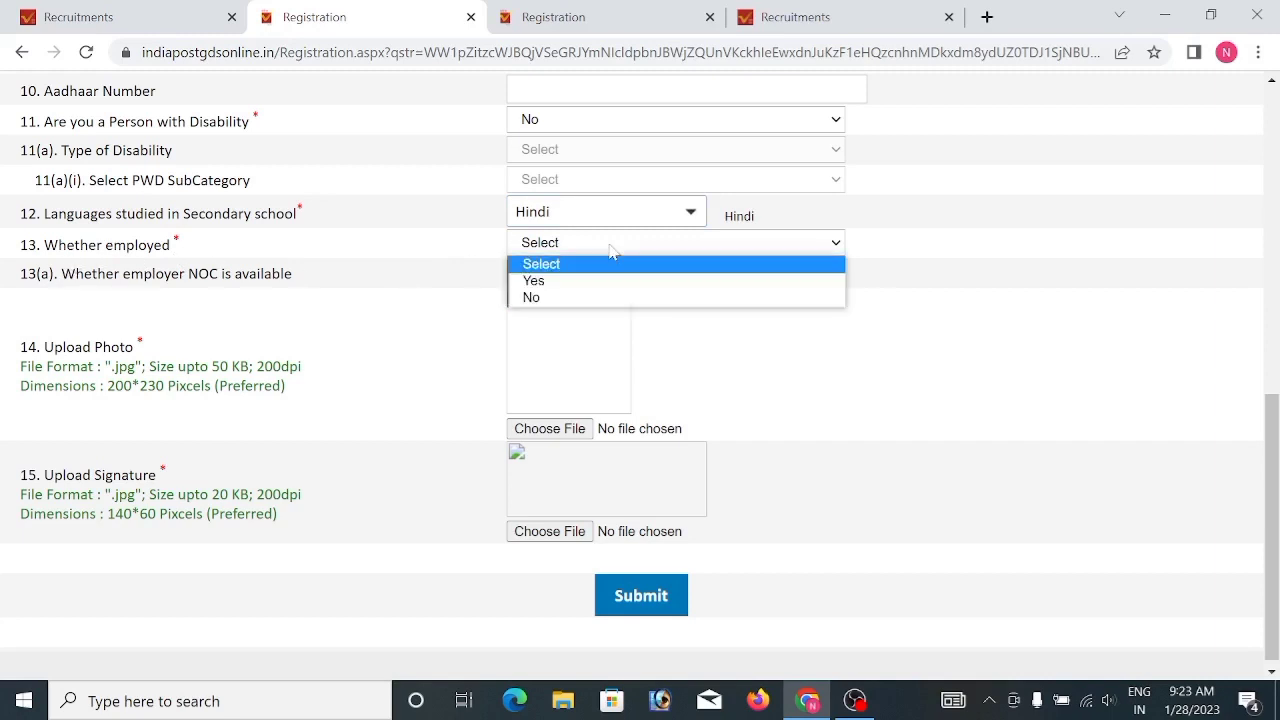
pyautogui.click(604, 297)
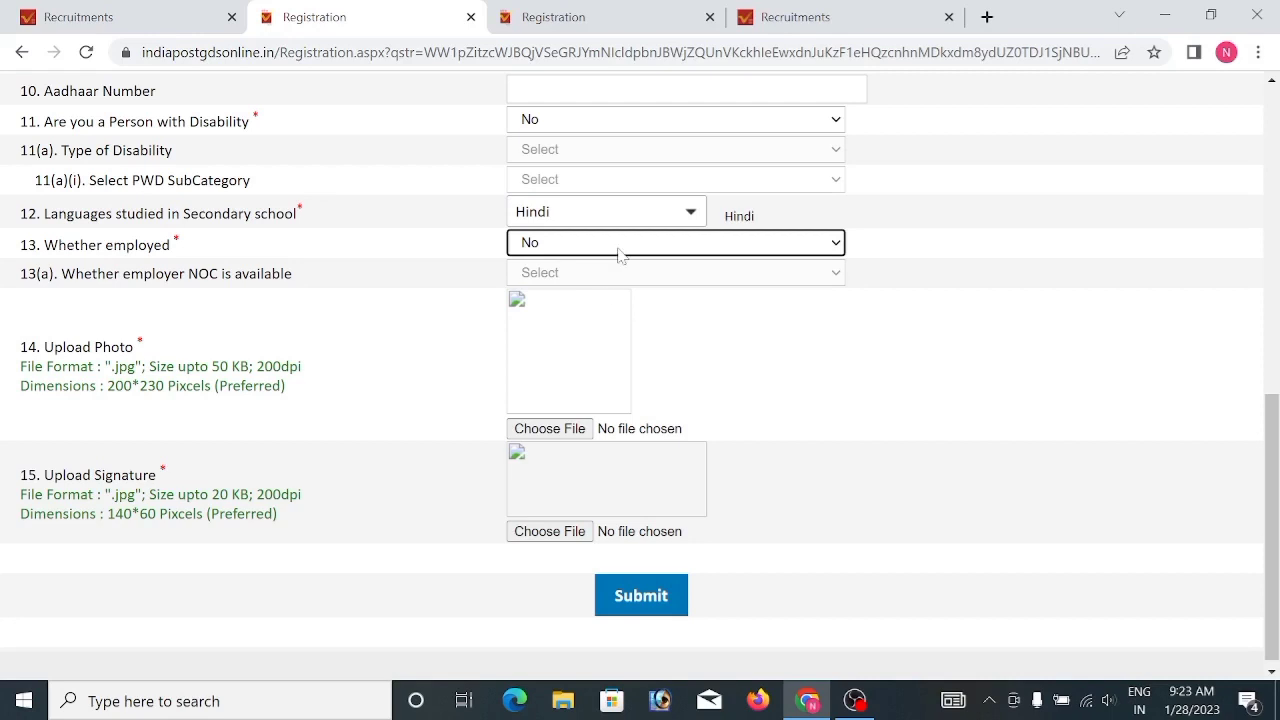
pyautogui.click(560, 278)
pyautogui.hotkey('shift', 'Tab')
pyautogui.scroll(-1, 694, 286)
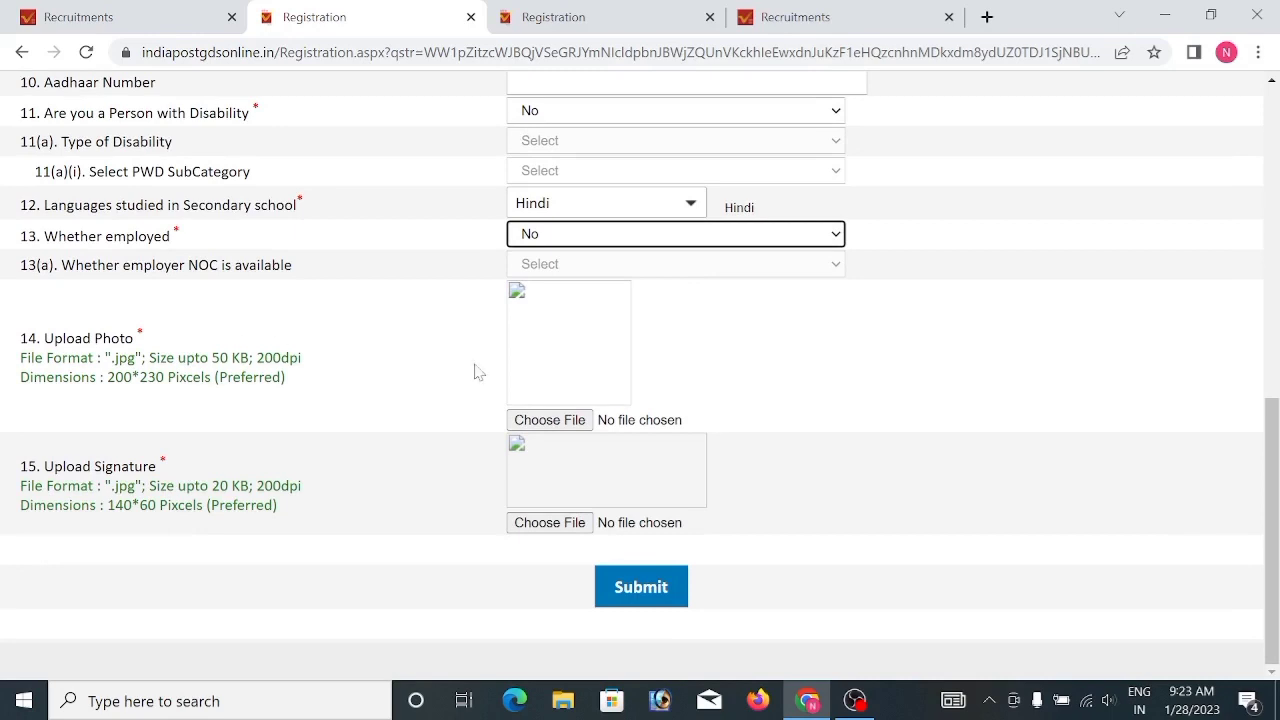
pyautogui.click(578, 337)
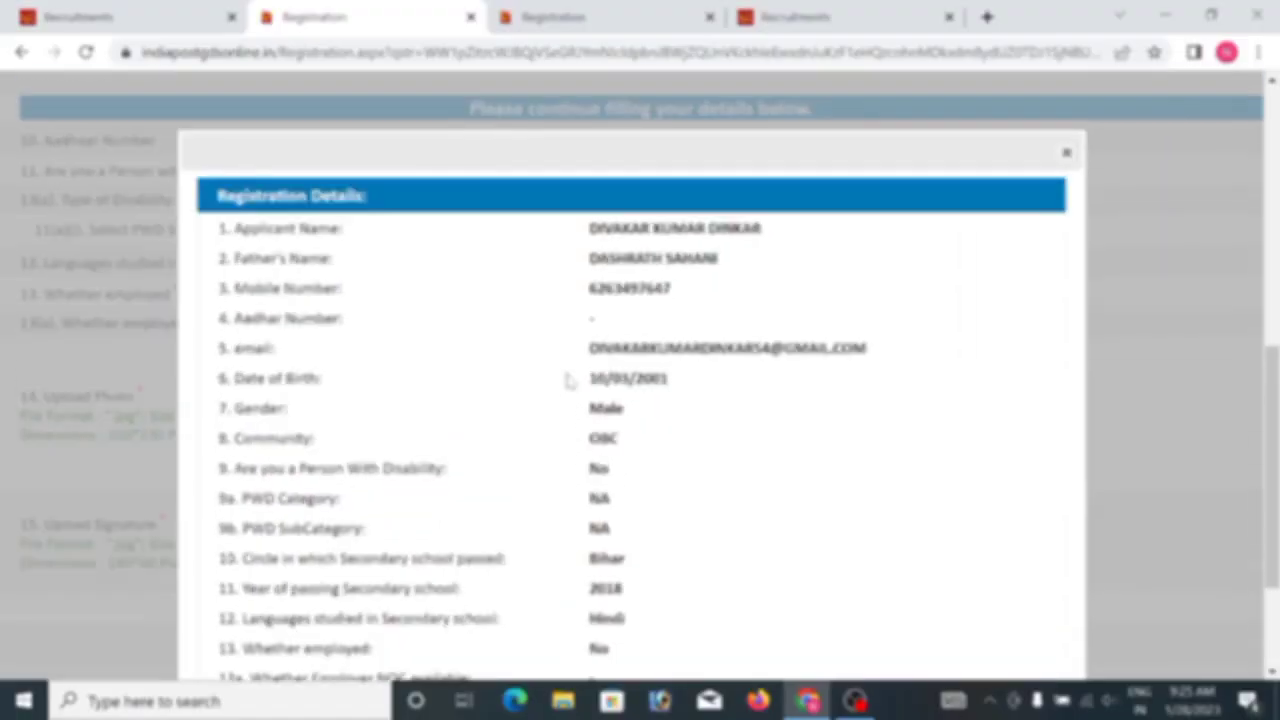
# Step: Review the registration details, accept the no-duplicate-registration declaration, and submit the registration
pyautogui.scroll(-3, 580, 370)
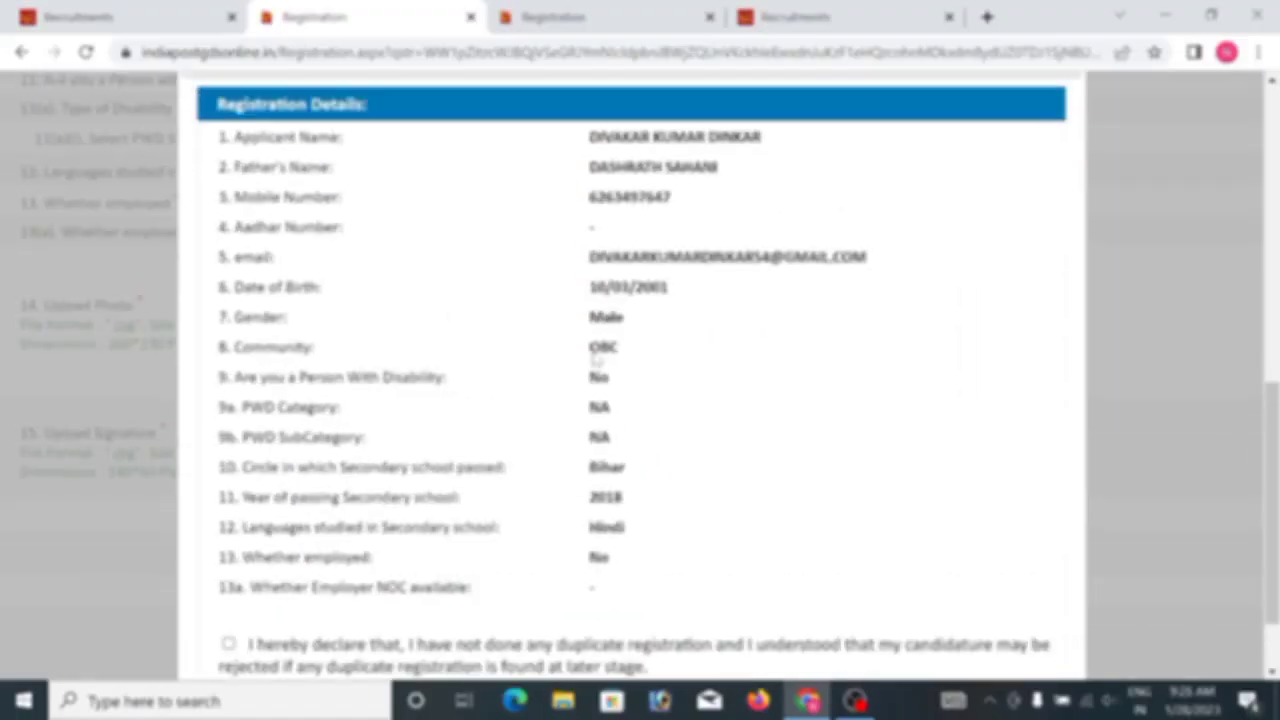
pyautogui.scroll(-3, 640, 370)
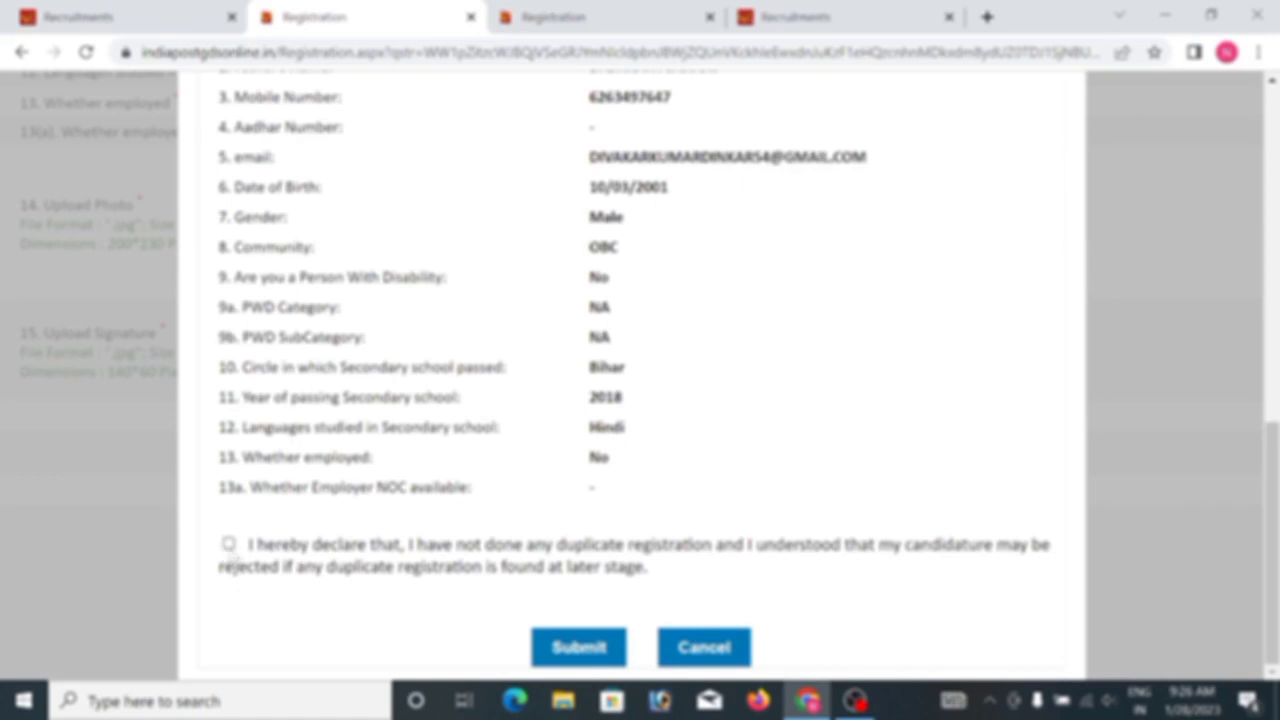
pyautogui.click(228, 545)
pyautogui.click(582, 655)
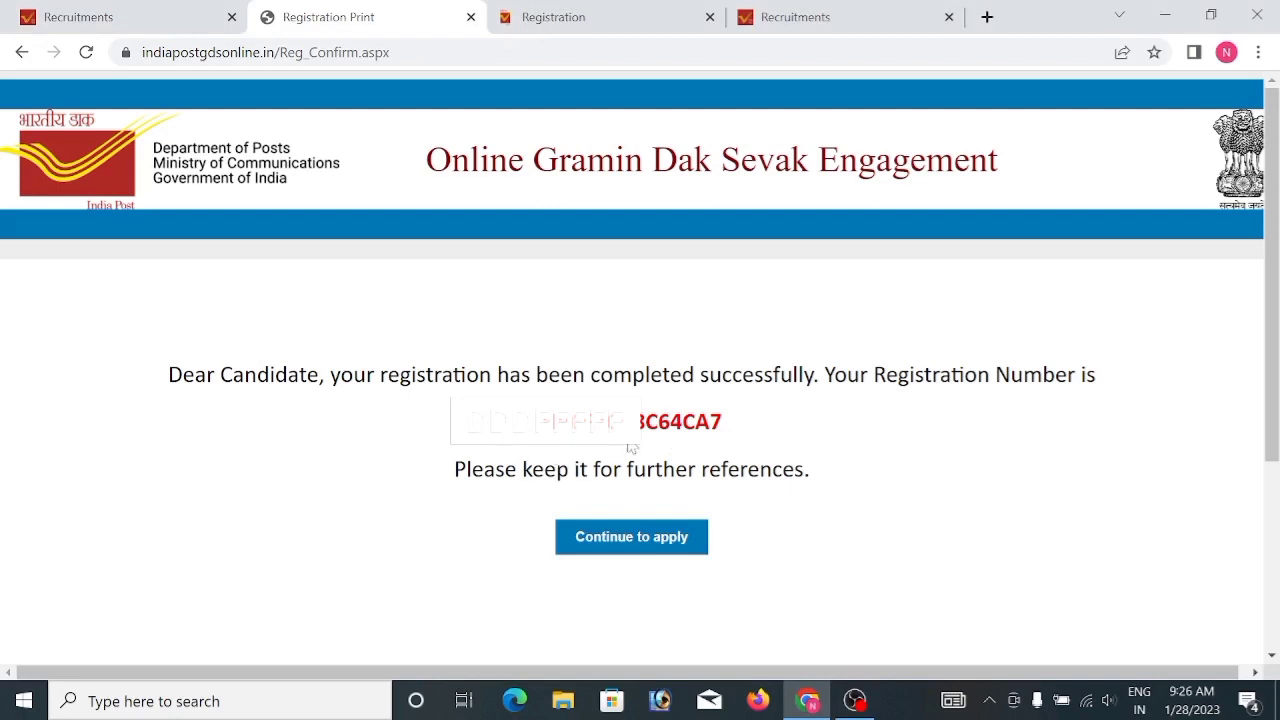
# Step: Continue to the candidate application and submit the verification details with Bihar as the circle applied for
pyautogui.doubleClick(535, 444)
pyautogui.click(651, 540)
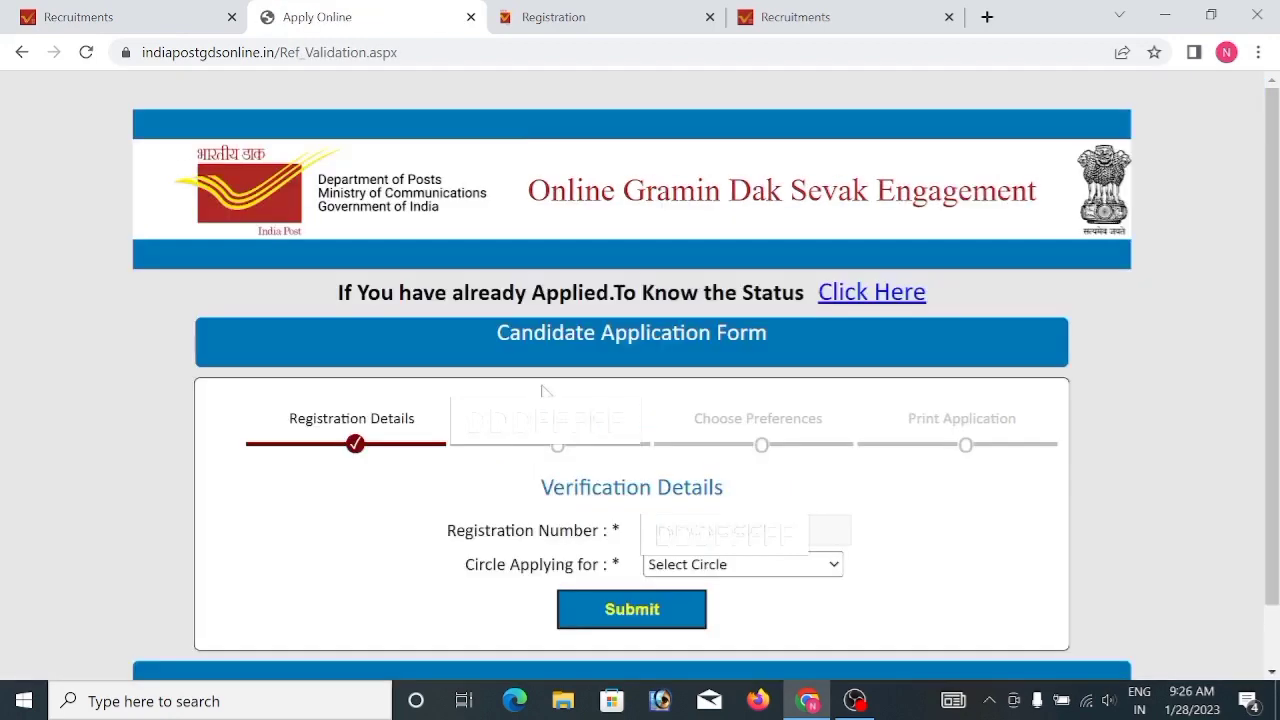
pyautogui.scroll(-1, 463, 358)
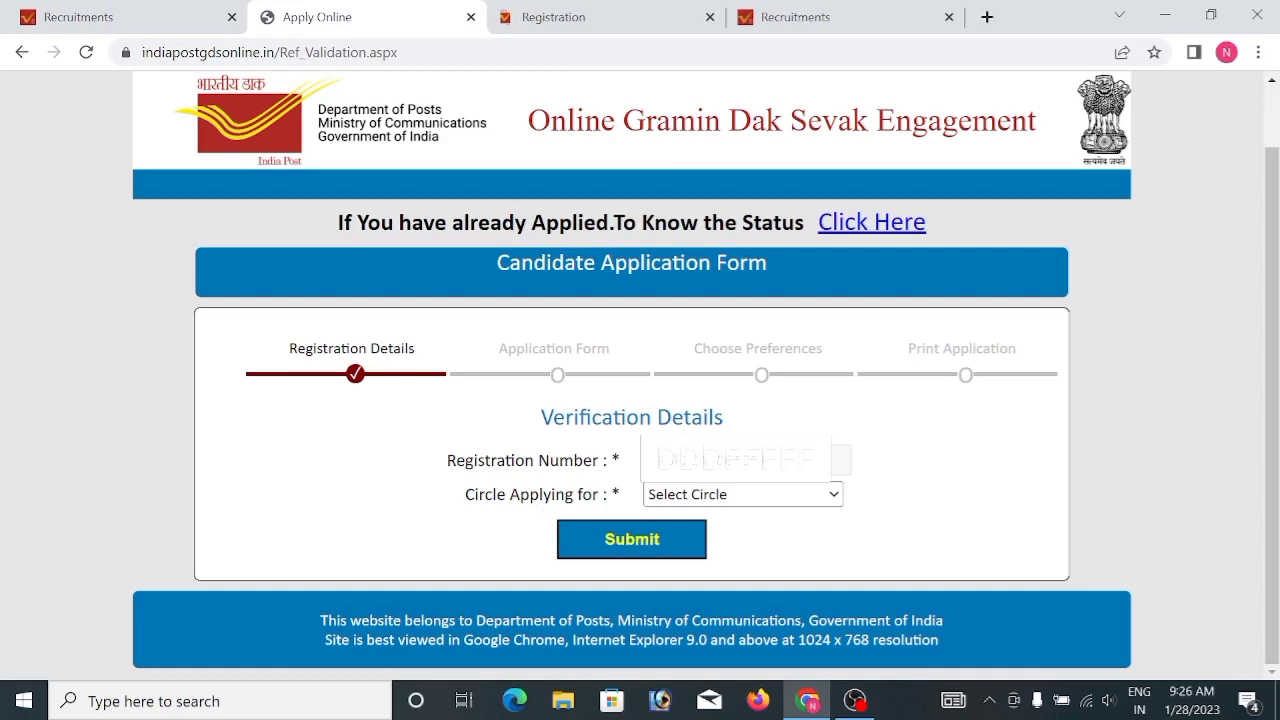
pyautogui.click(725, 498)
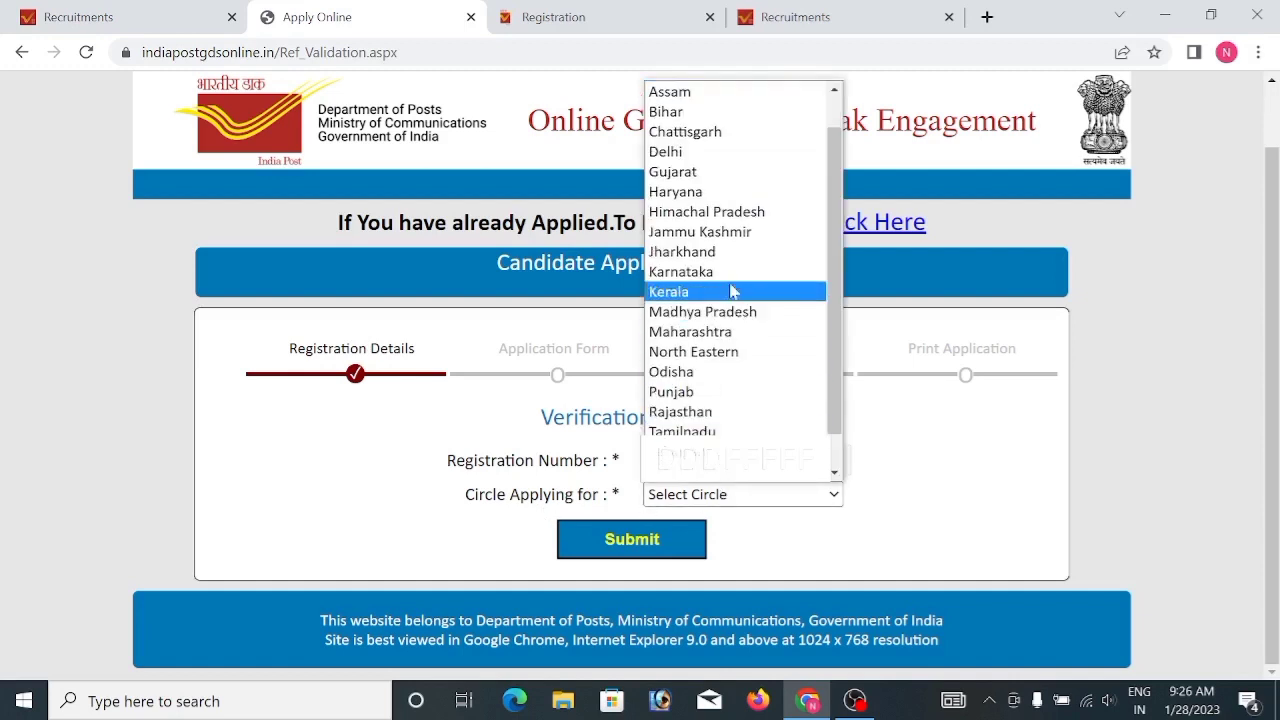
pyautogui.click(703, 112)
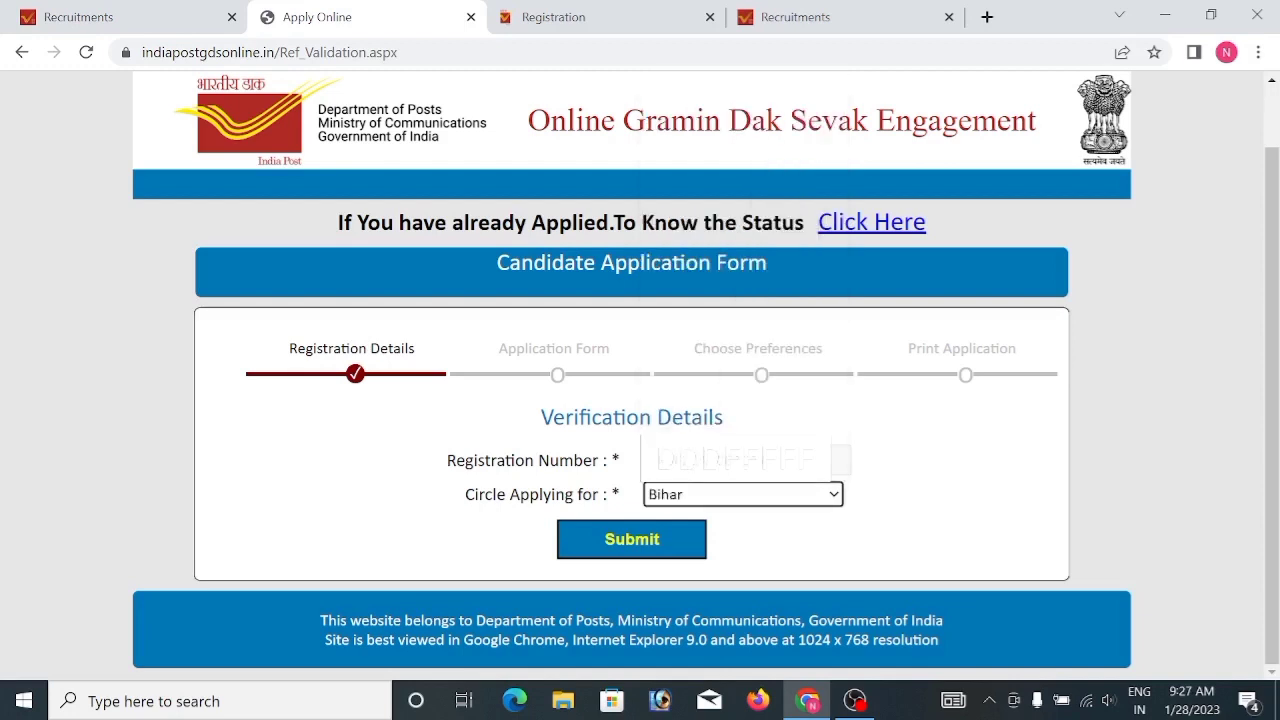
pyautogui.click(622, 545)
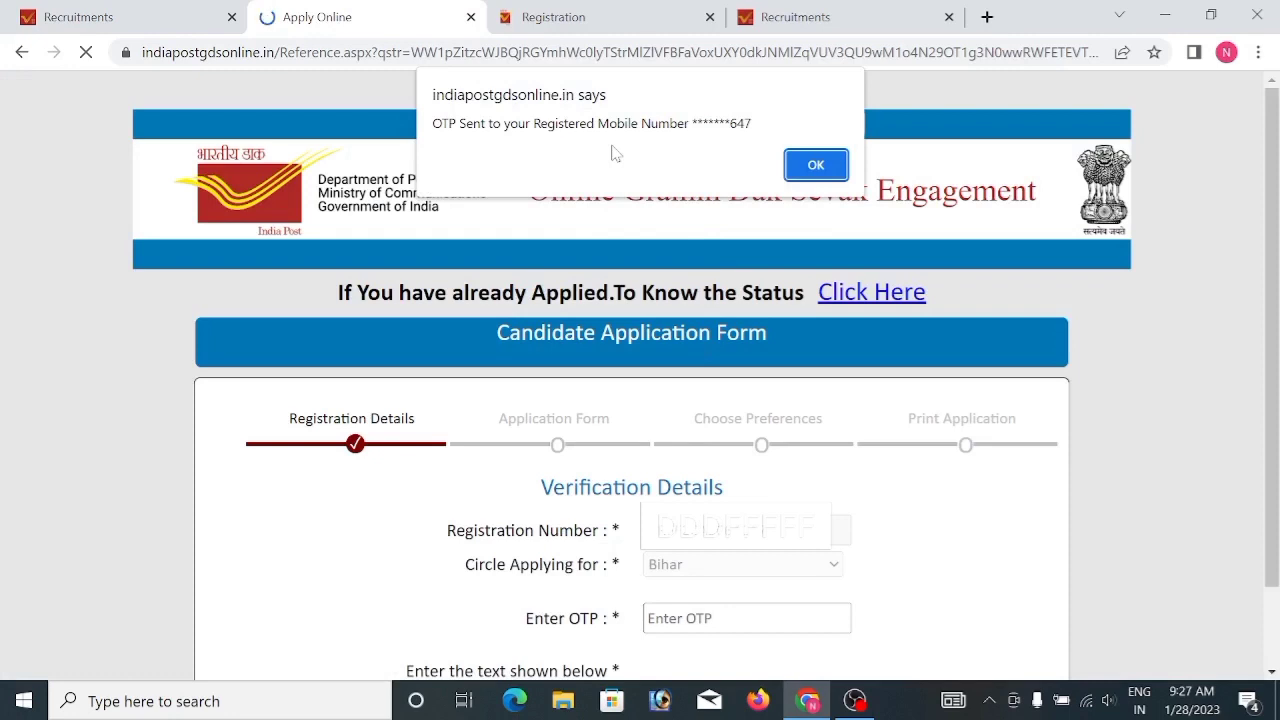
# Step: Dismiss the OTP notice, enter the OTP and the captcha text, and proceed to the application form
pyautogui.click(808, 163)
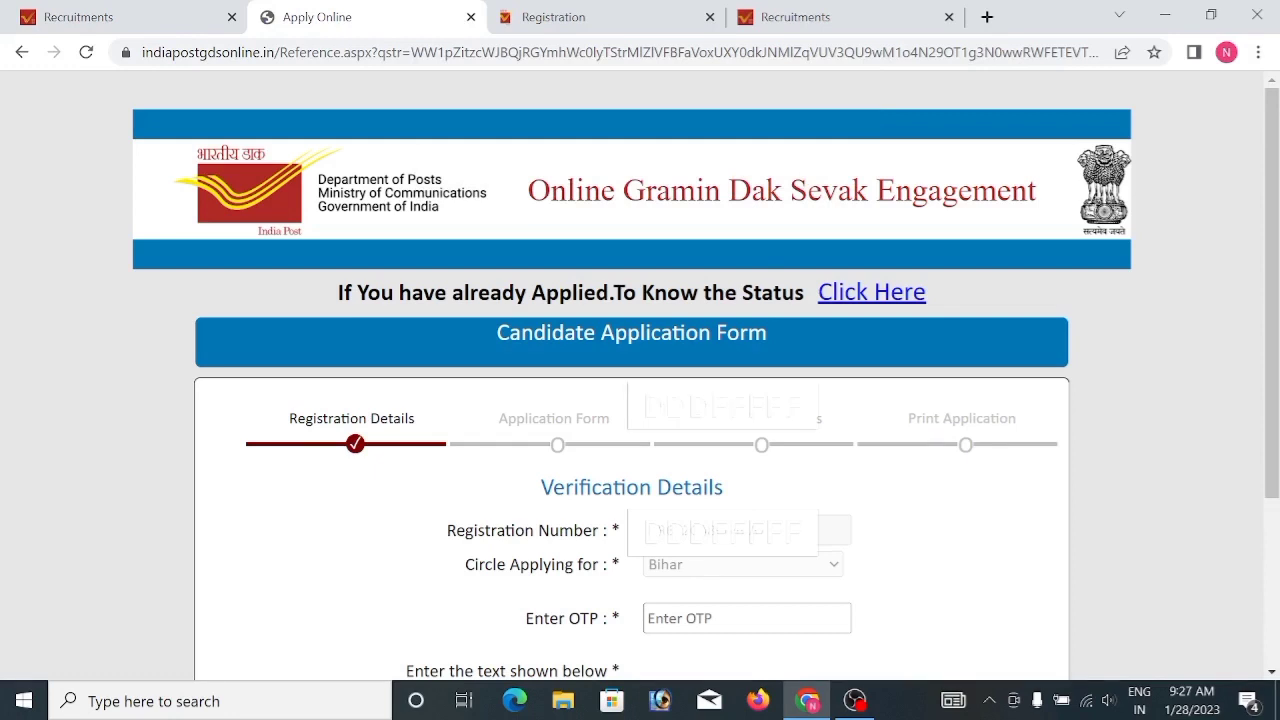
pyautogui.scroll(-1, 723, 500)
pyautogui.scroll(-1, 714, 465)
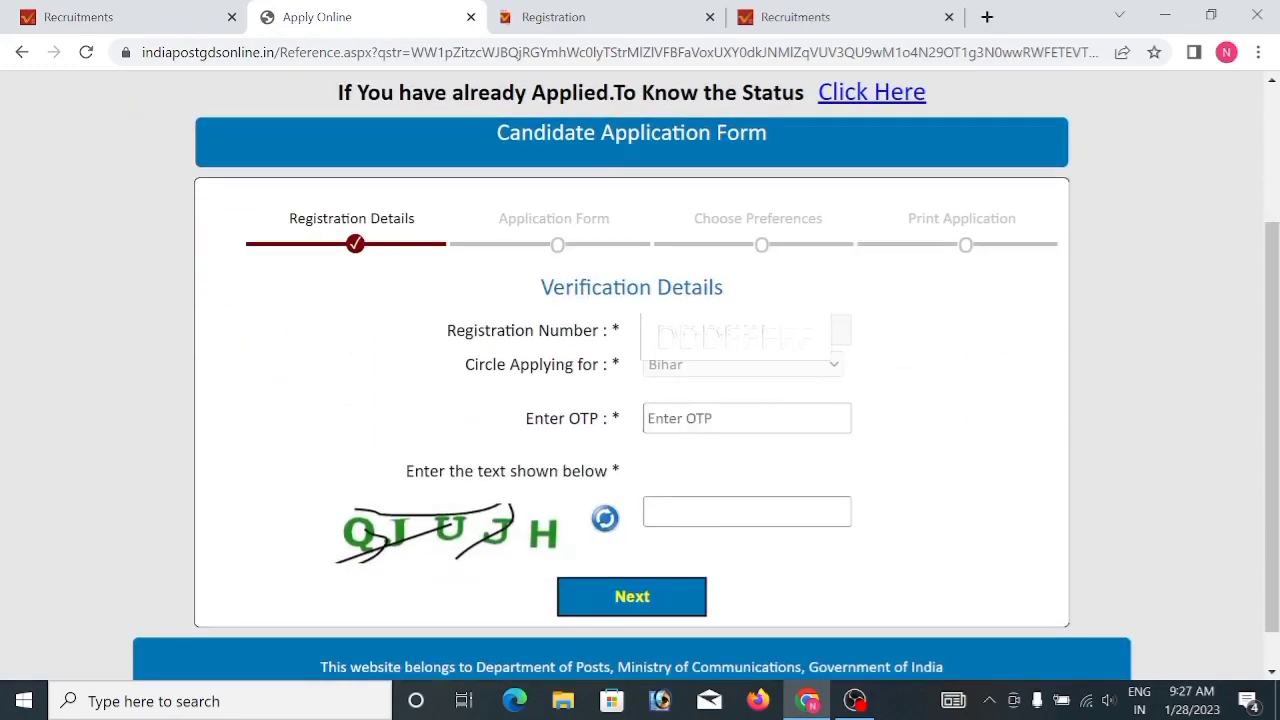
pyautogui.click(746, 418)
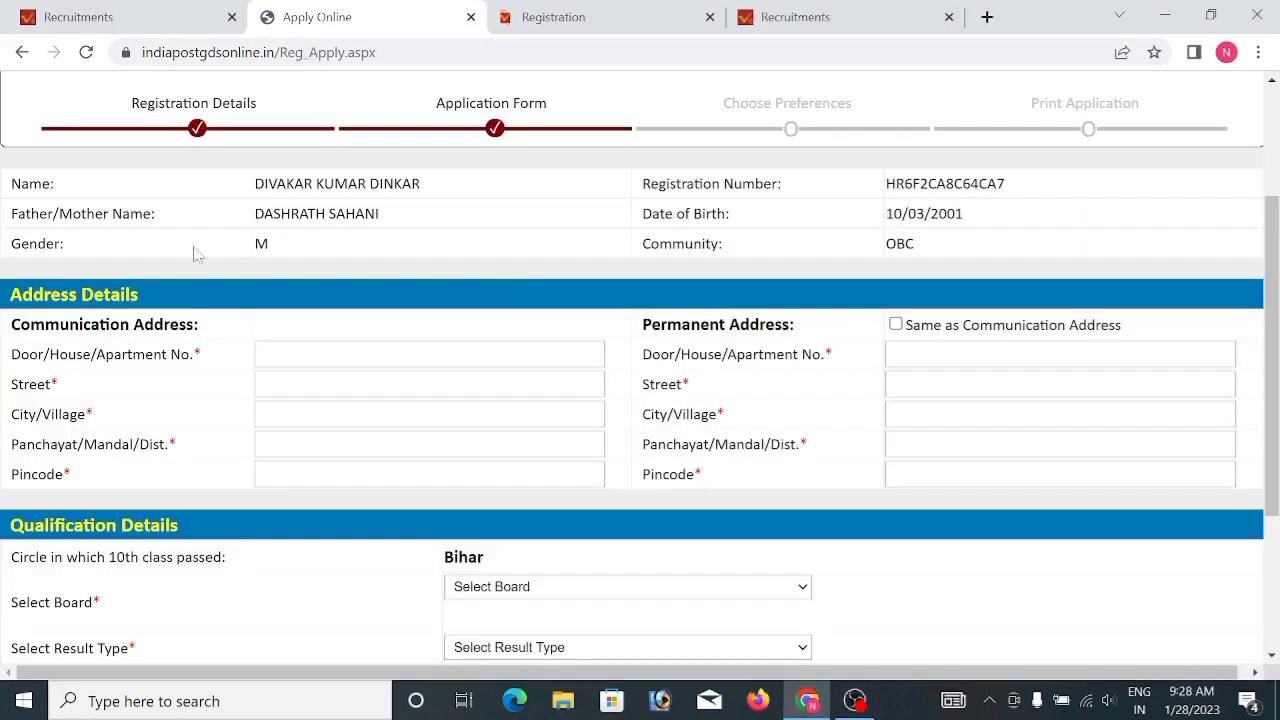
# Step: Try marking the permanent address as the same as the communication address in the address details
pyautogui.scroll(-3, 248, 368)
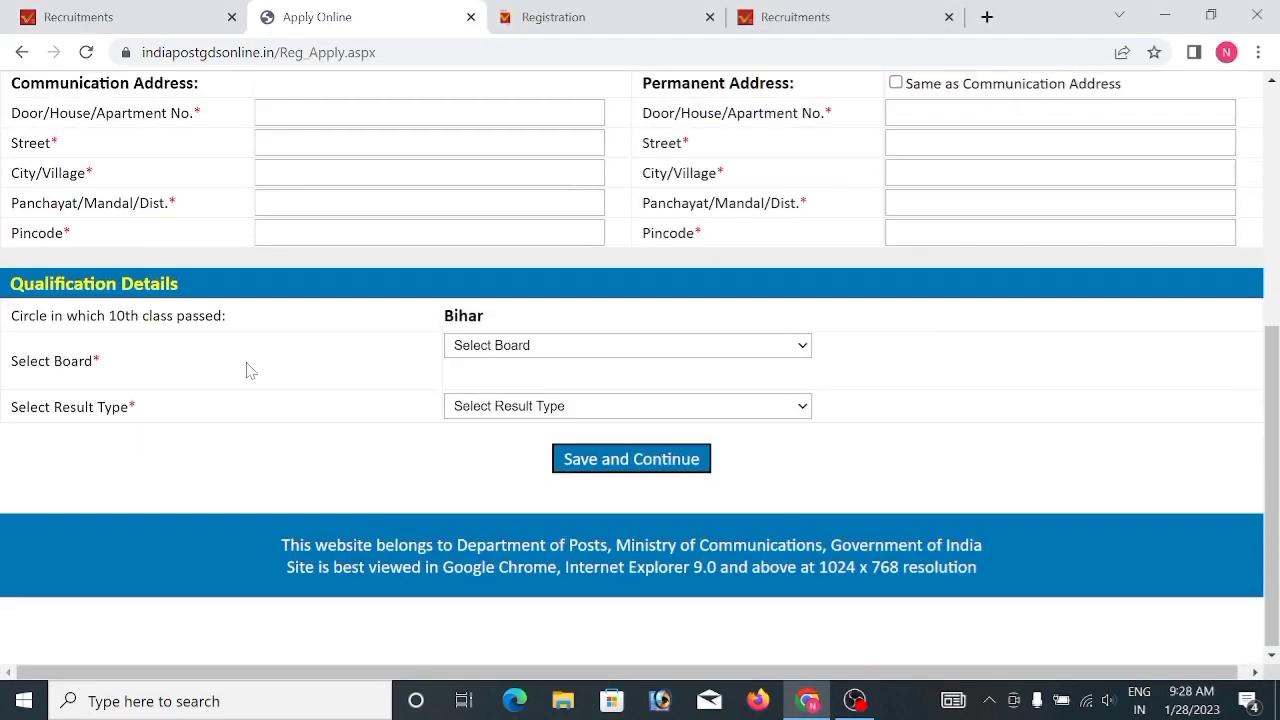
pyautogui.scroll(1, 247, 368)
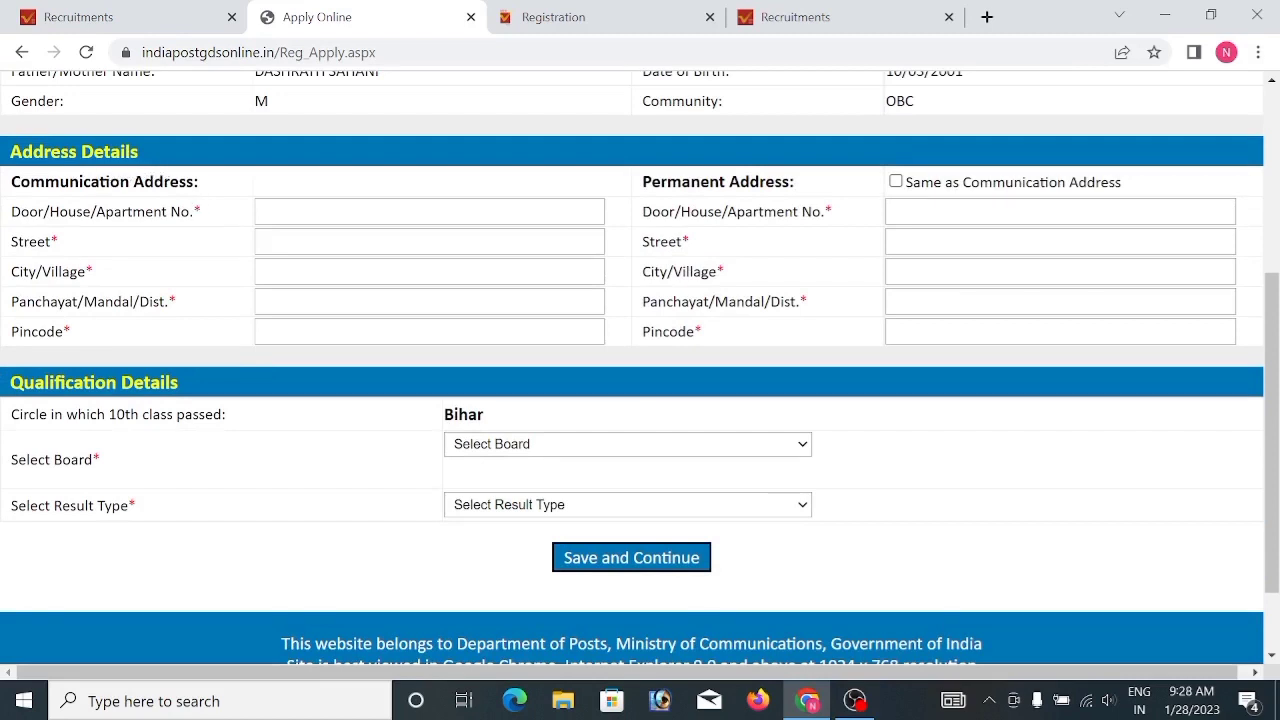
pyautogui.click(300, 211)
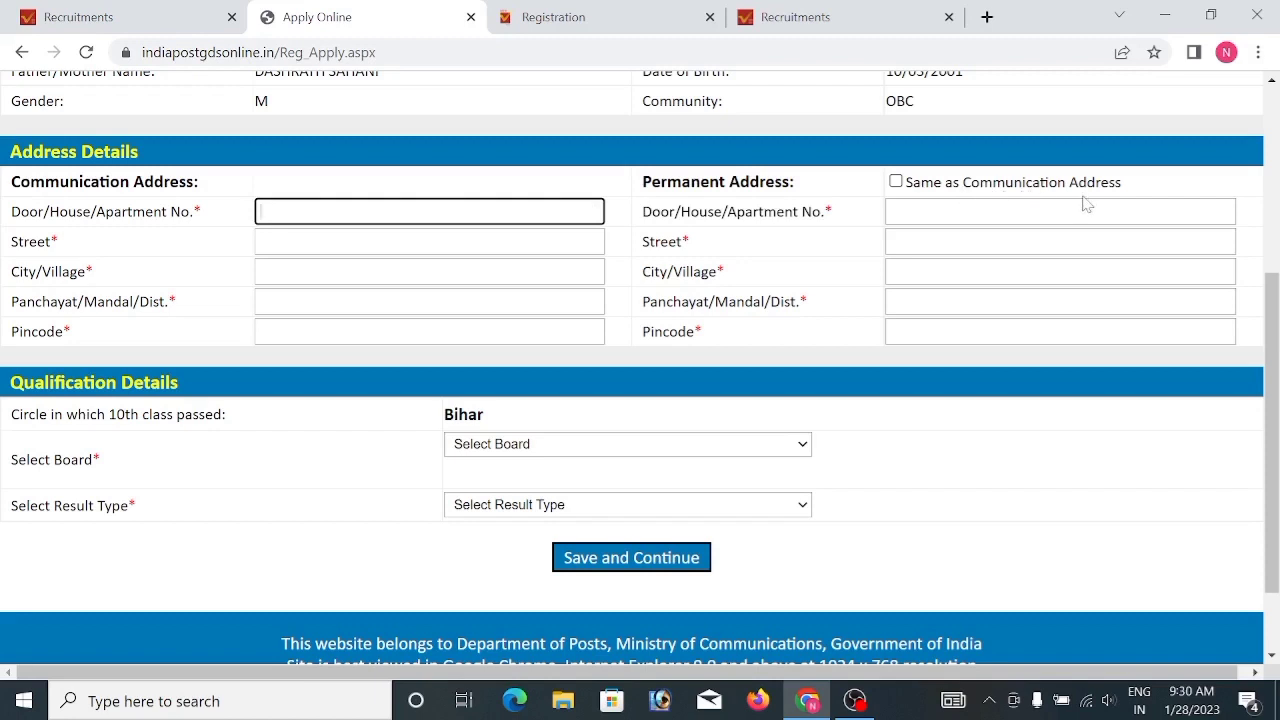
pyautogui.click(896, 182)
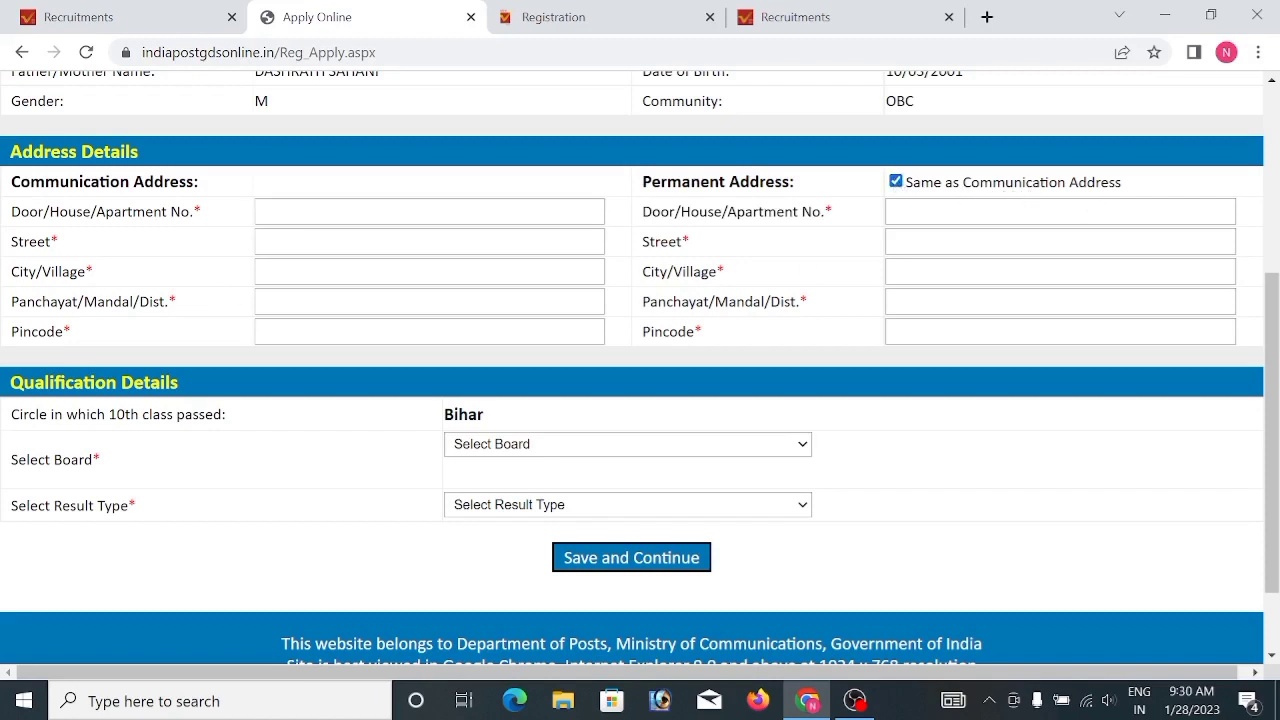
pyautogui.click(896, 182)
# Step: Set the 10th class board to Bihar School Examination Board, Patna (500 marks) and the result type to Marks
pyautogui.scroll(-1, 648, 358)
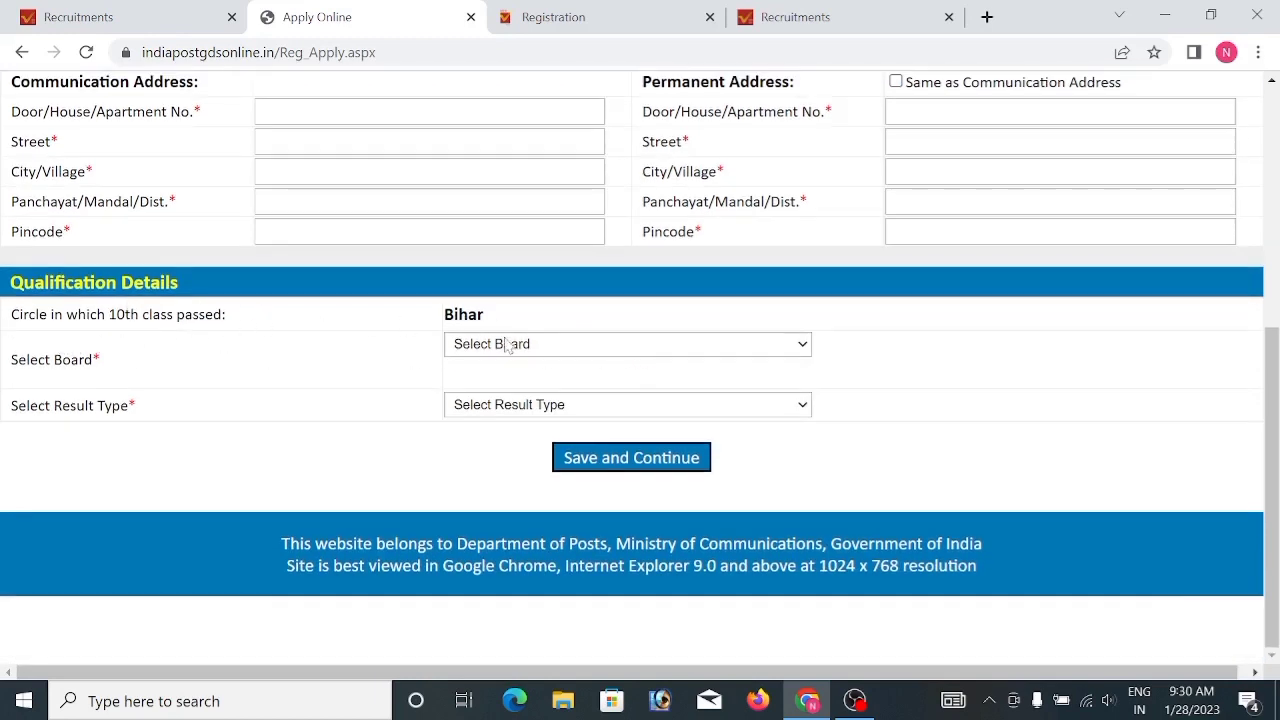
pyautogui.click(557, 345)
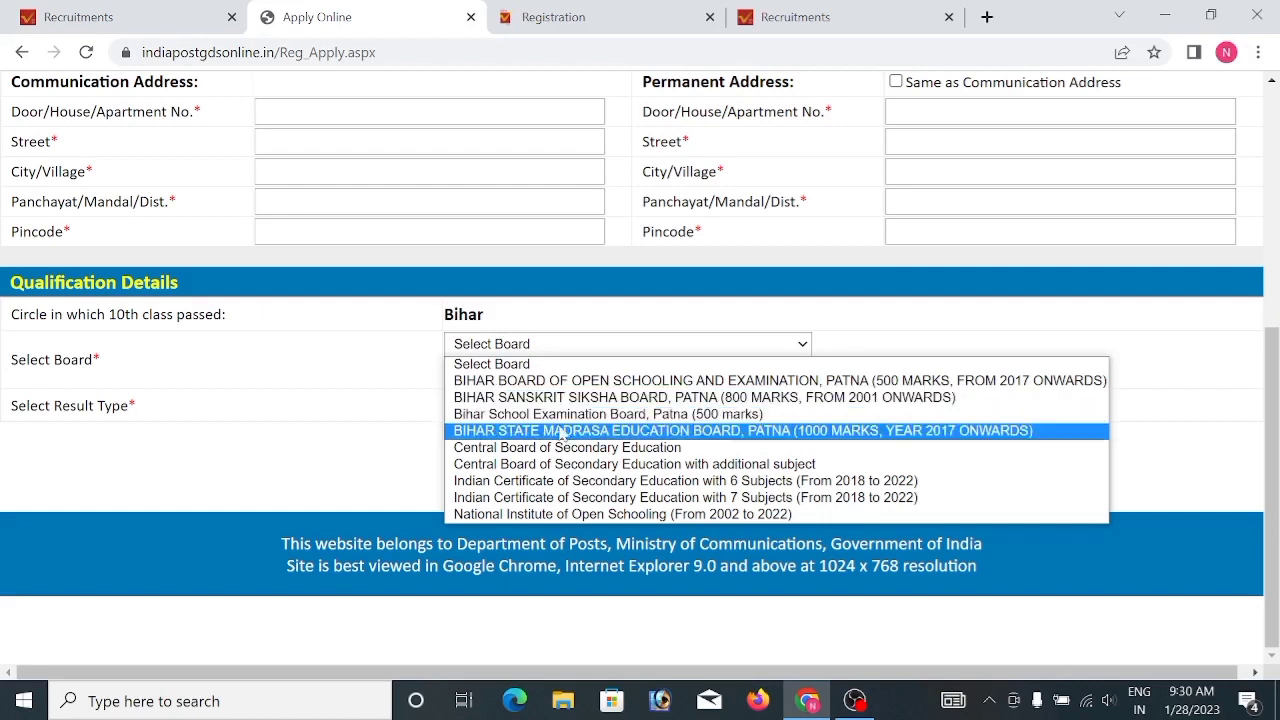
pyautogui.click(490, 414)
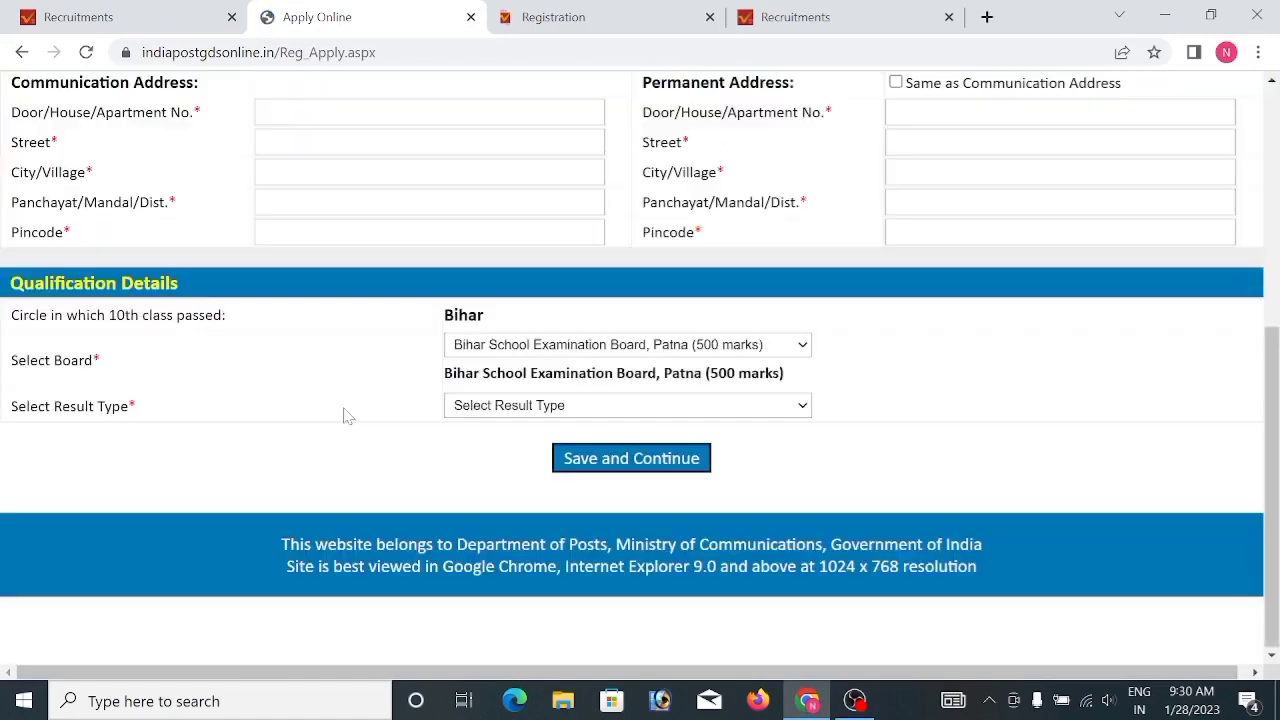
pyautogui.click(505, 410)
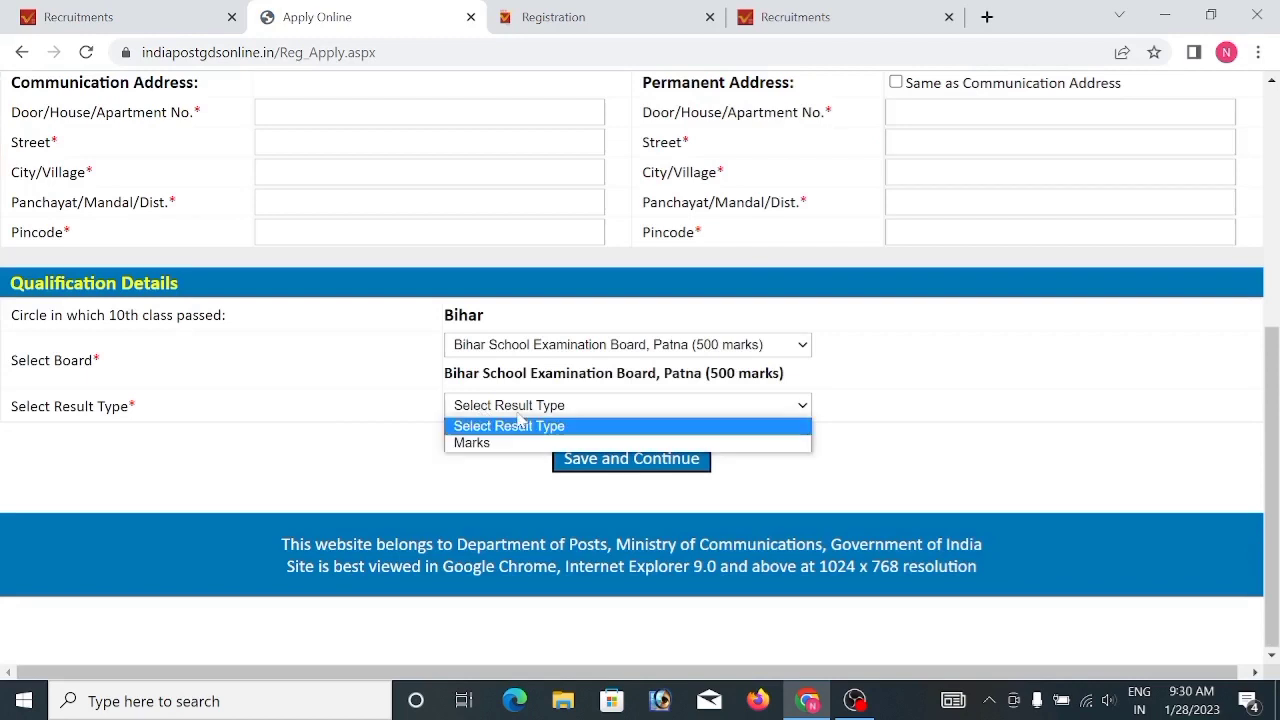
pyautogui.click(521, 413)
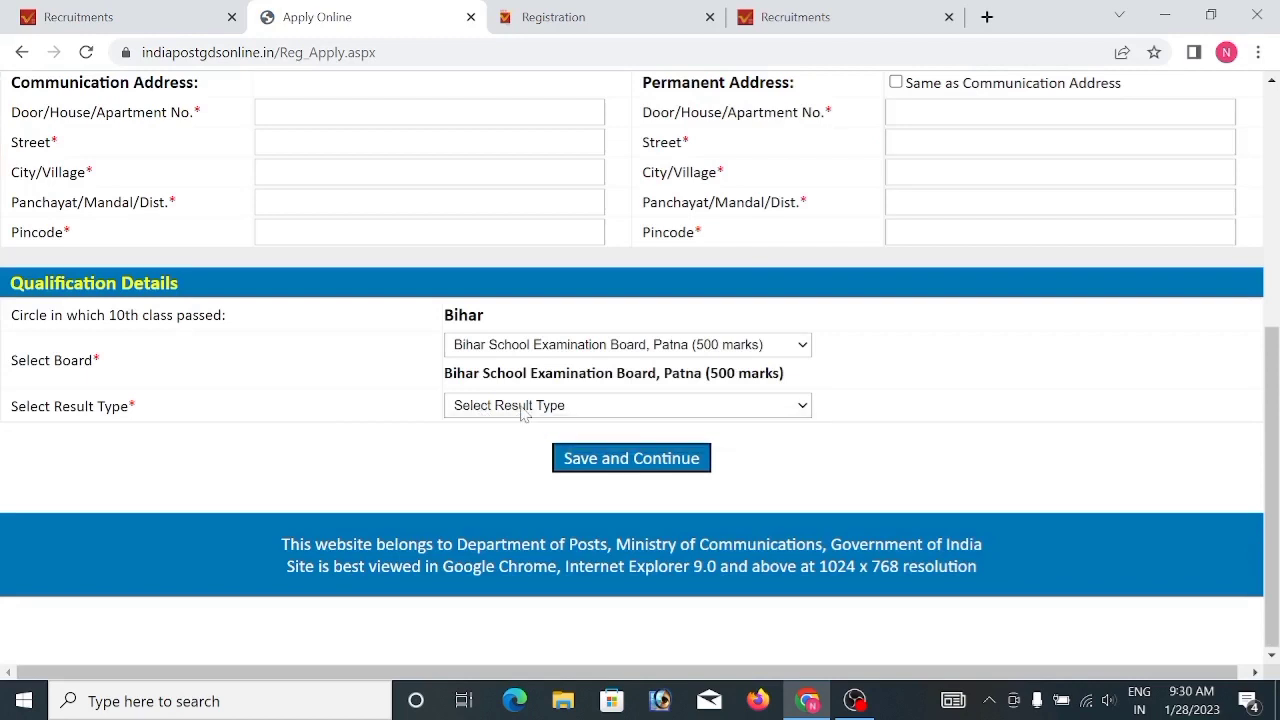
pyautogui.click(521, 412)
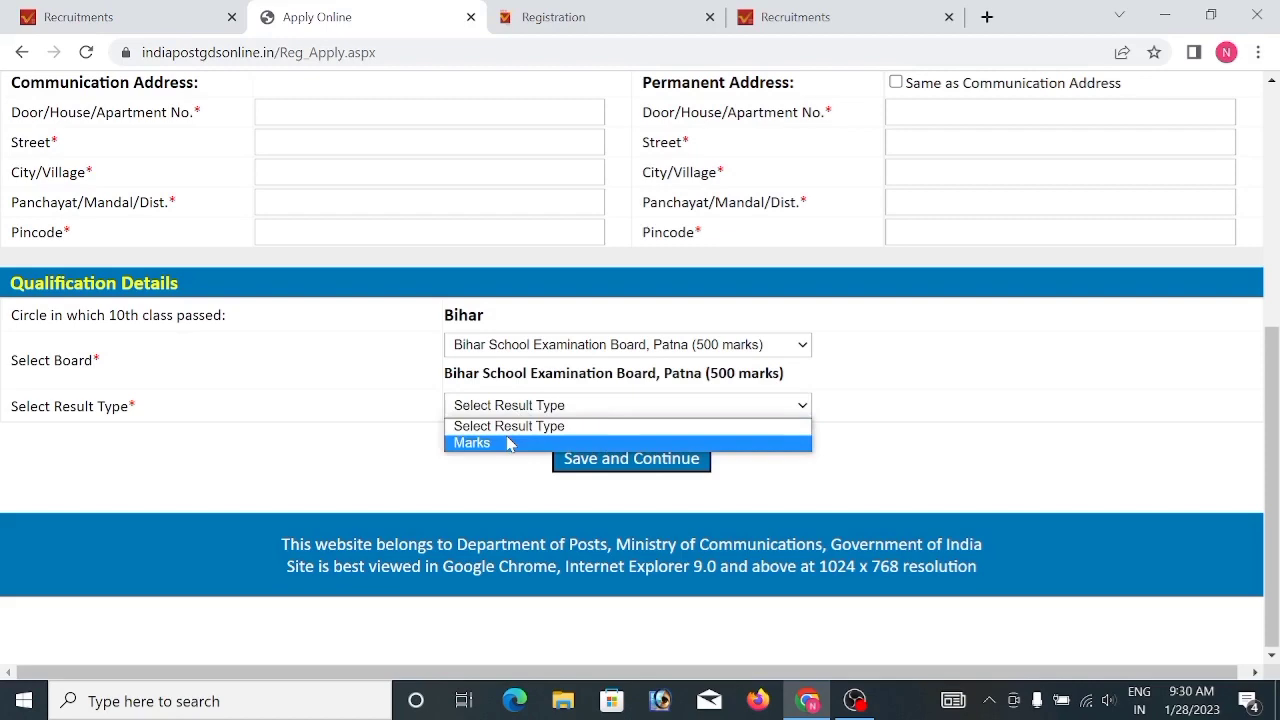
pyautogui.click(508, 443)
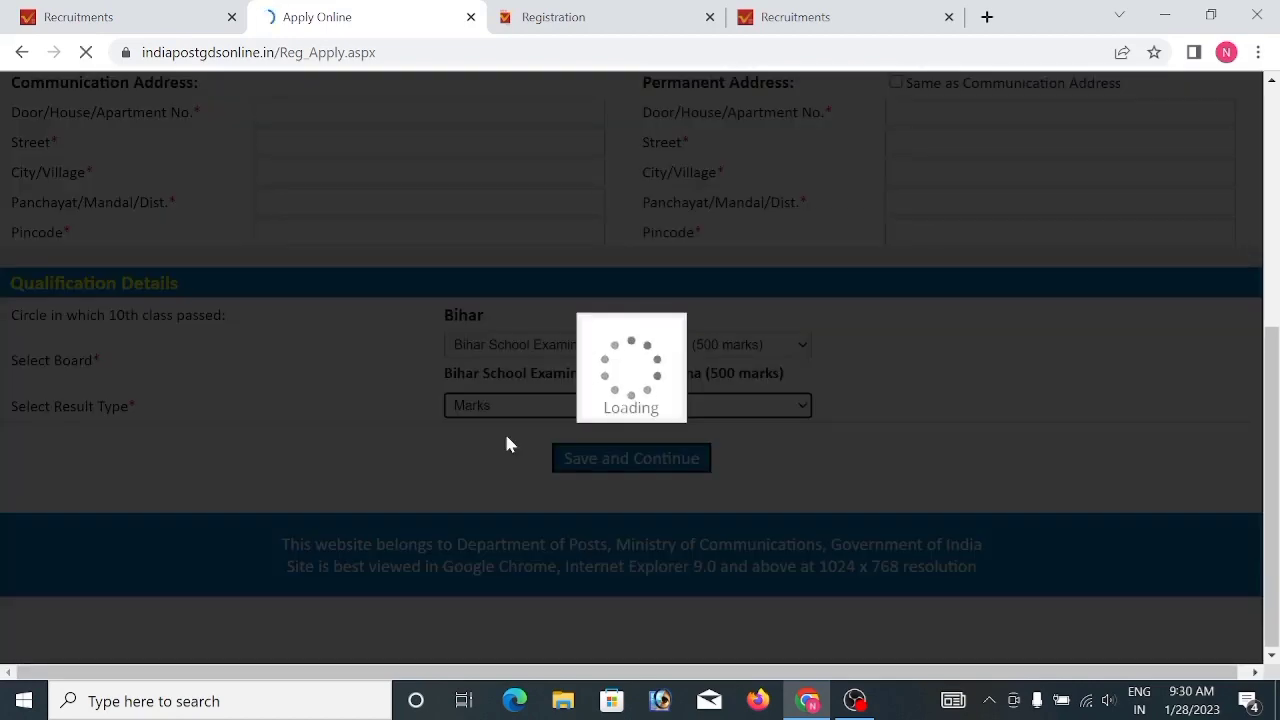
# Step: Choose MIL-Hindi as the first language subject in the 10th class marks and go through the marks fields
pyautogui.scroll(-6, 666, 520)
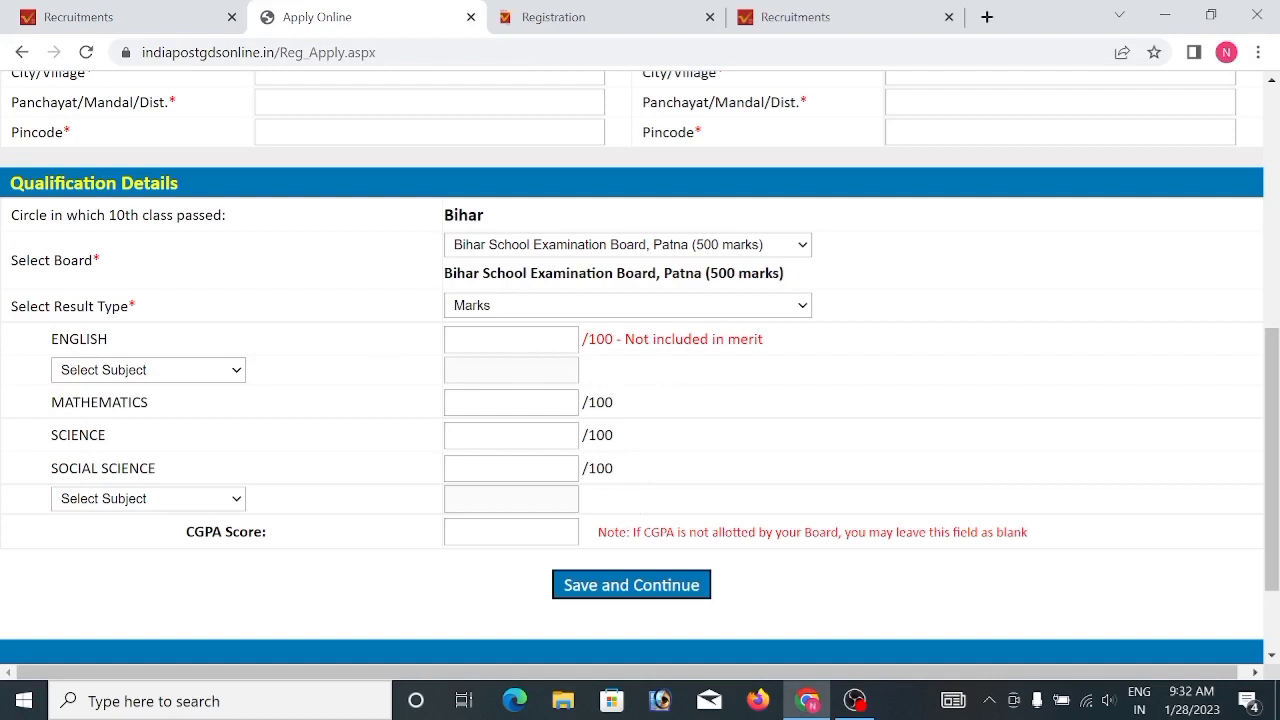
pyautogui.click(510, 339)
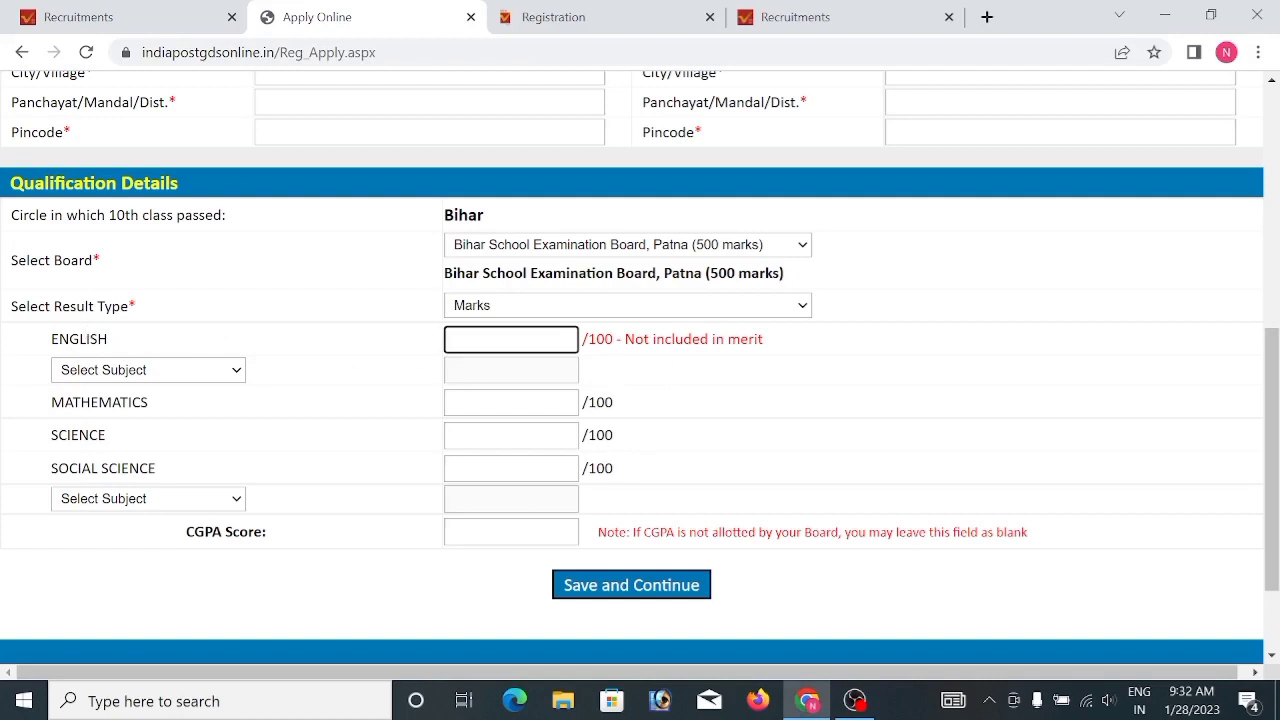
pyautogui.click(155, 371)
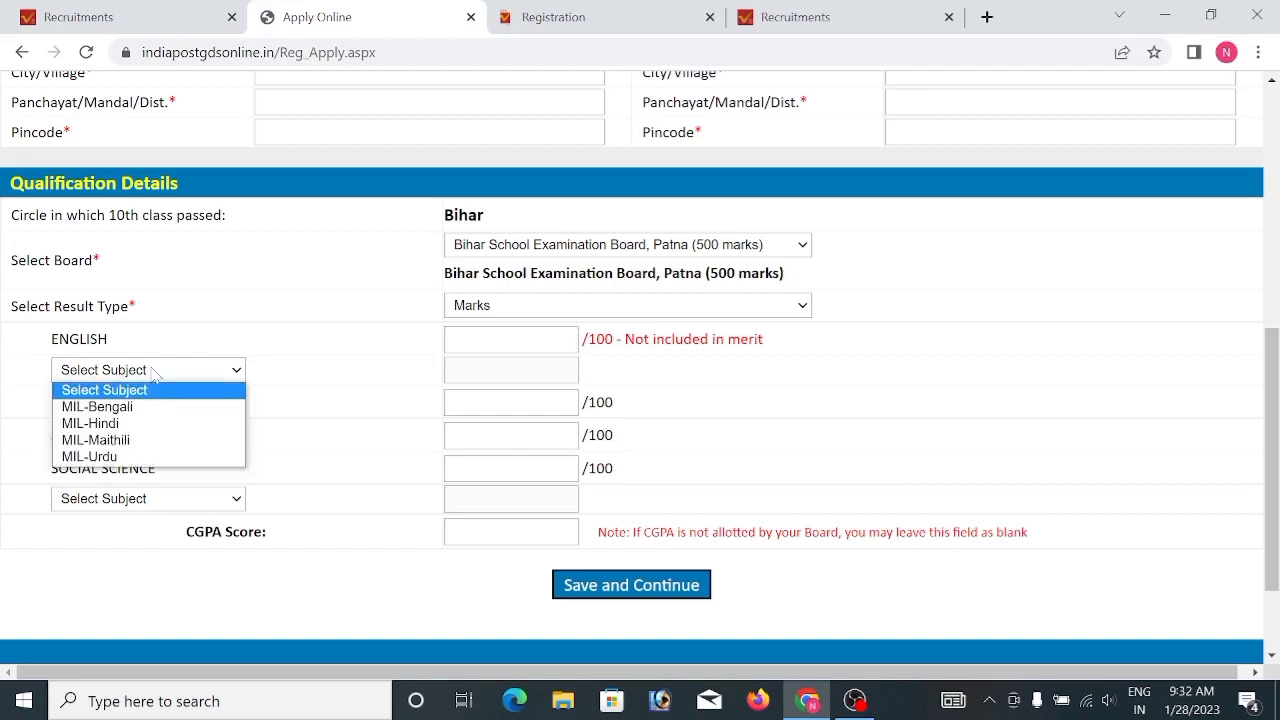
pyautogui.click(153, 424)
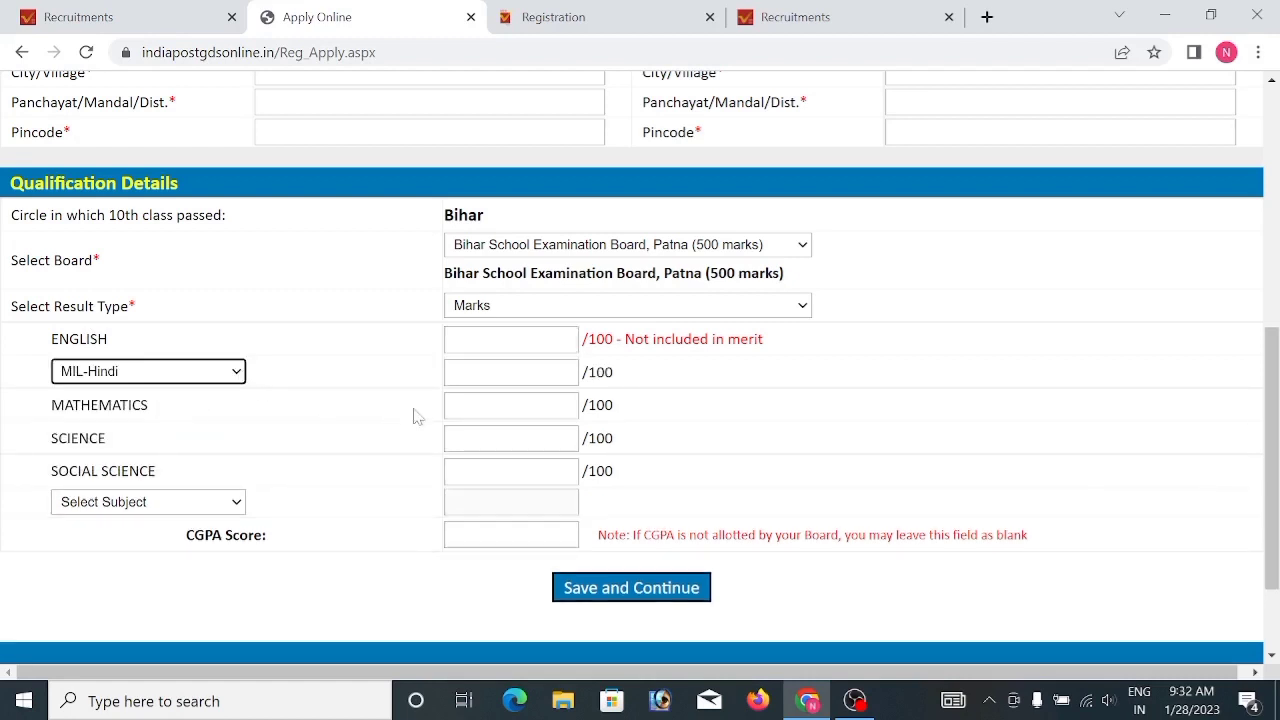
pyautogui.click(490, 374)
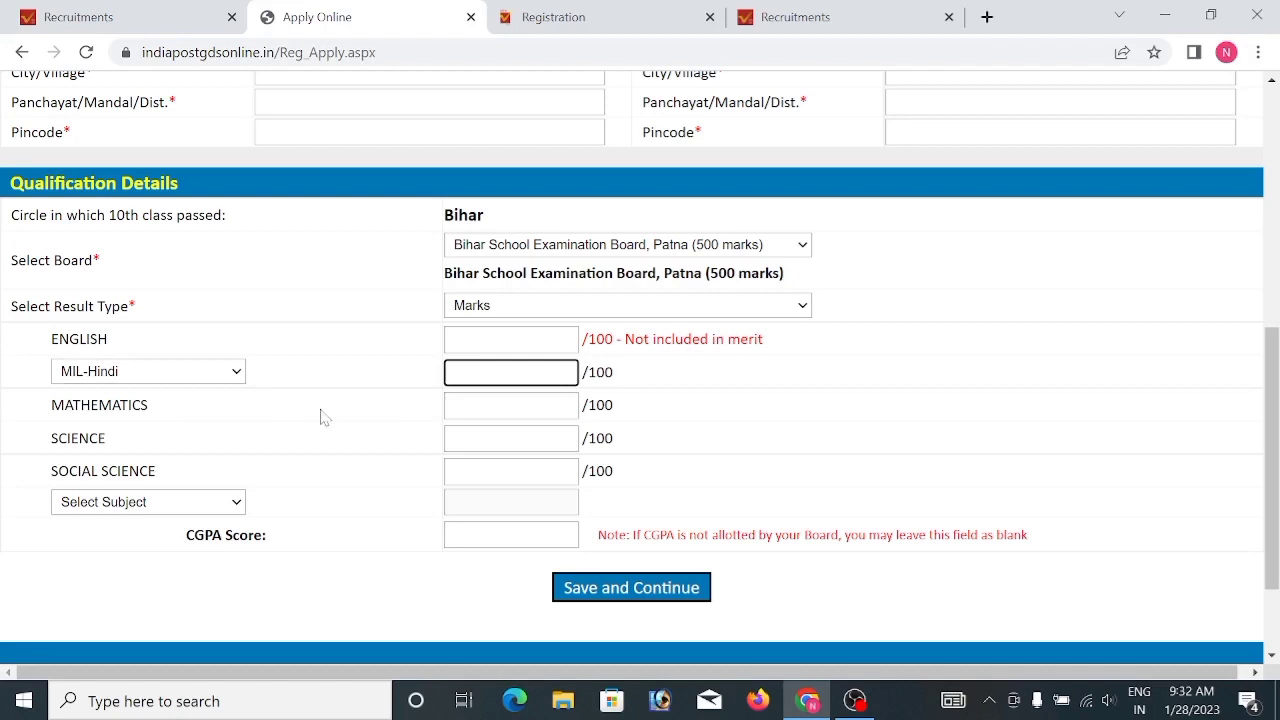
pyautogui.press('Tab')
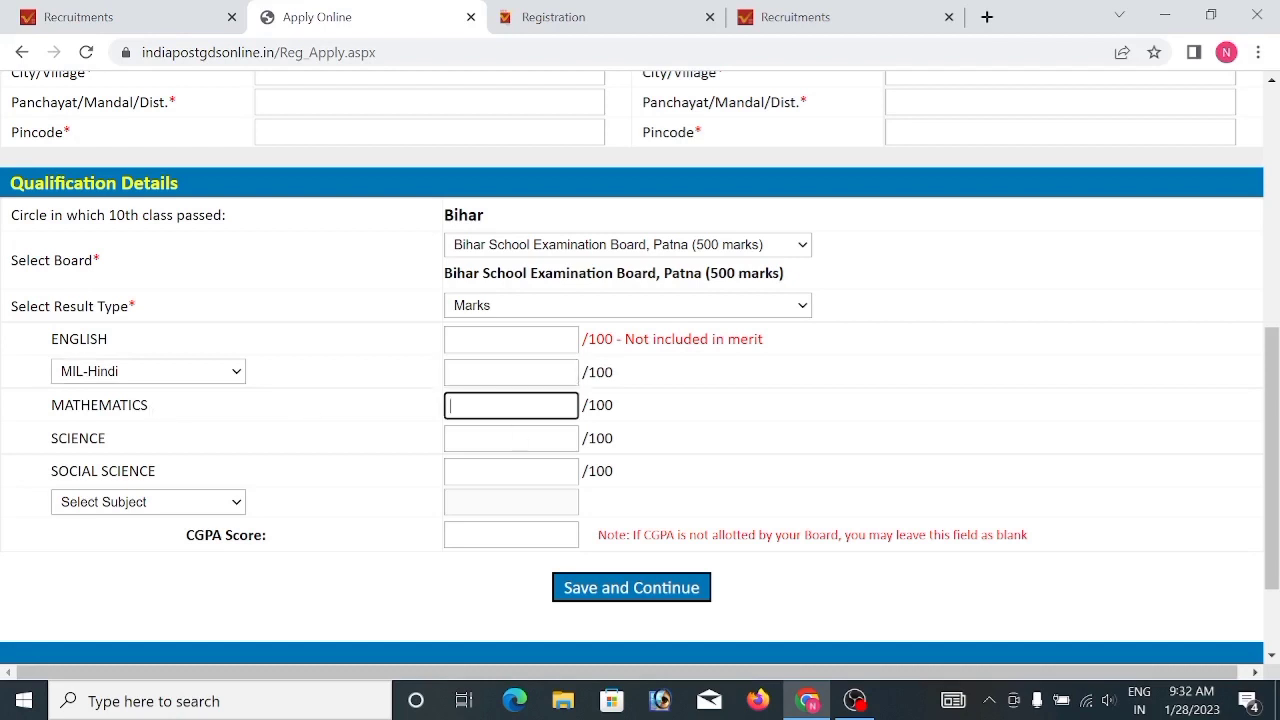
pyautogui.press('Tab')
pyautogui.press('Tab')
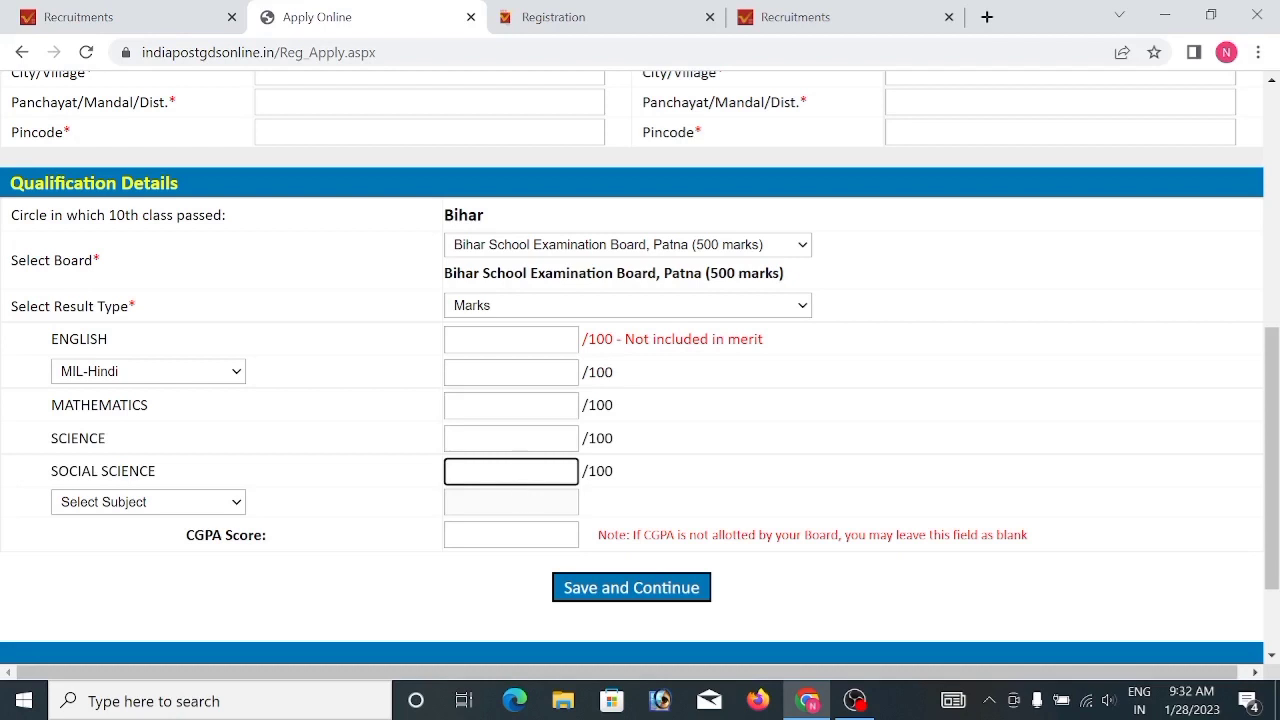
# Step: Choose SIL-Sanskrit as the second language subject below Social Science in the 10th class marks
pyautogui.click(124, 505)
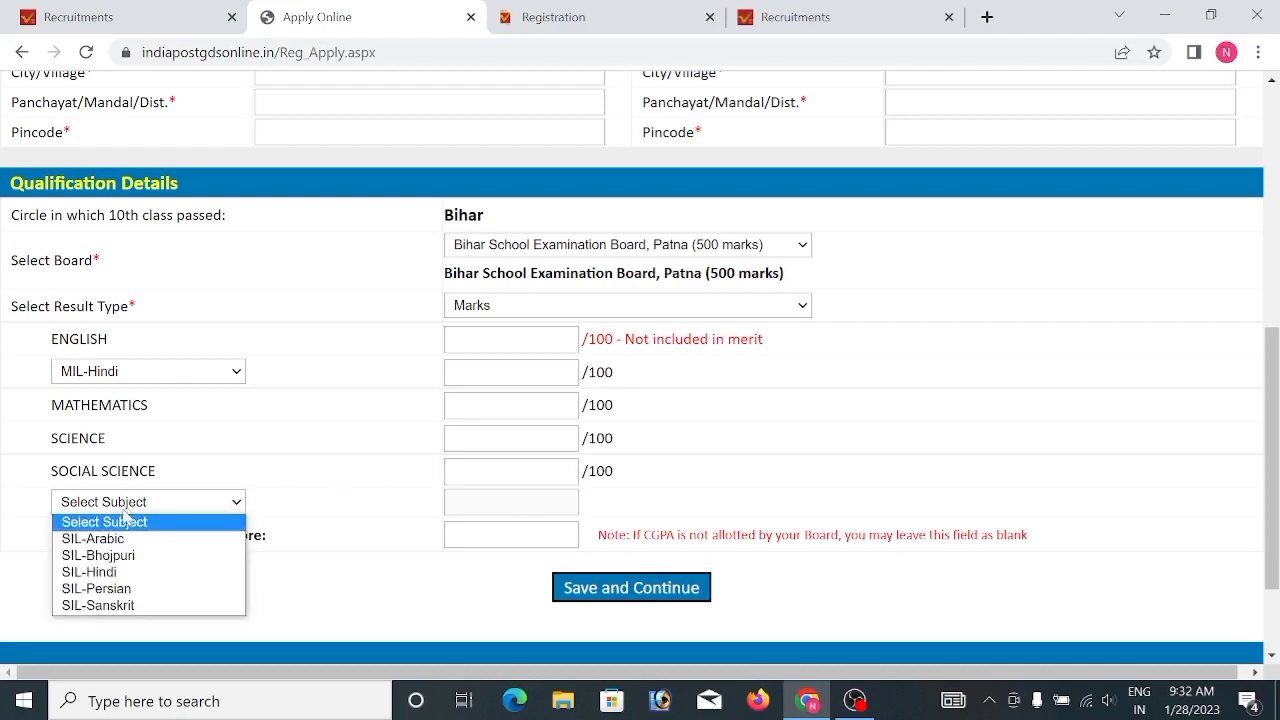
pyautogui.click(115, 606)
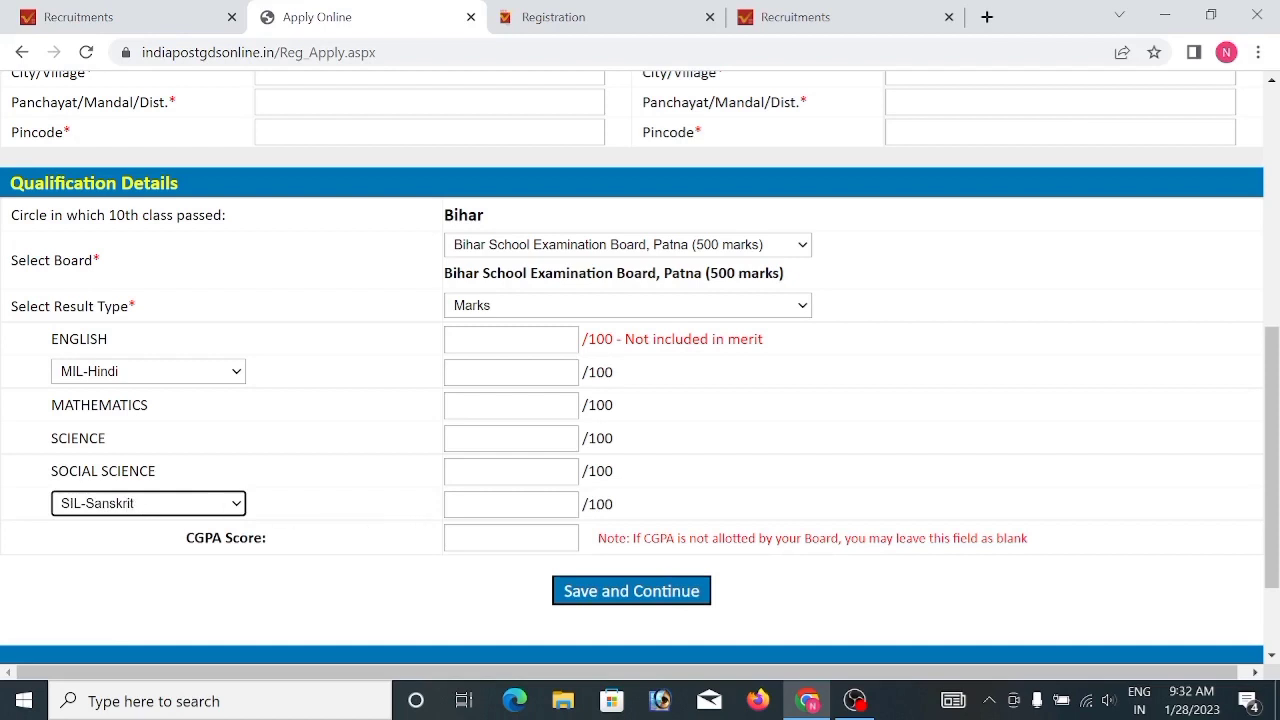
pyautogui.click(510, 504)
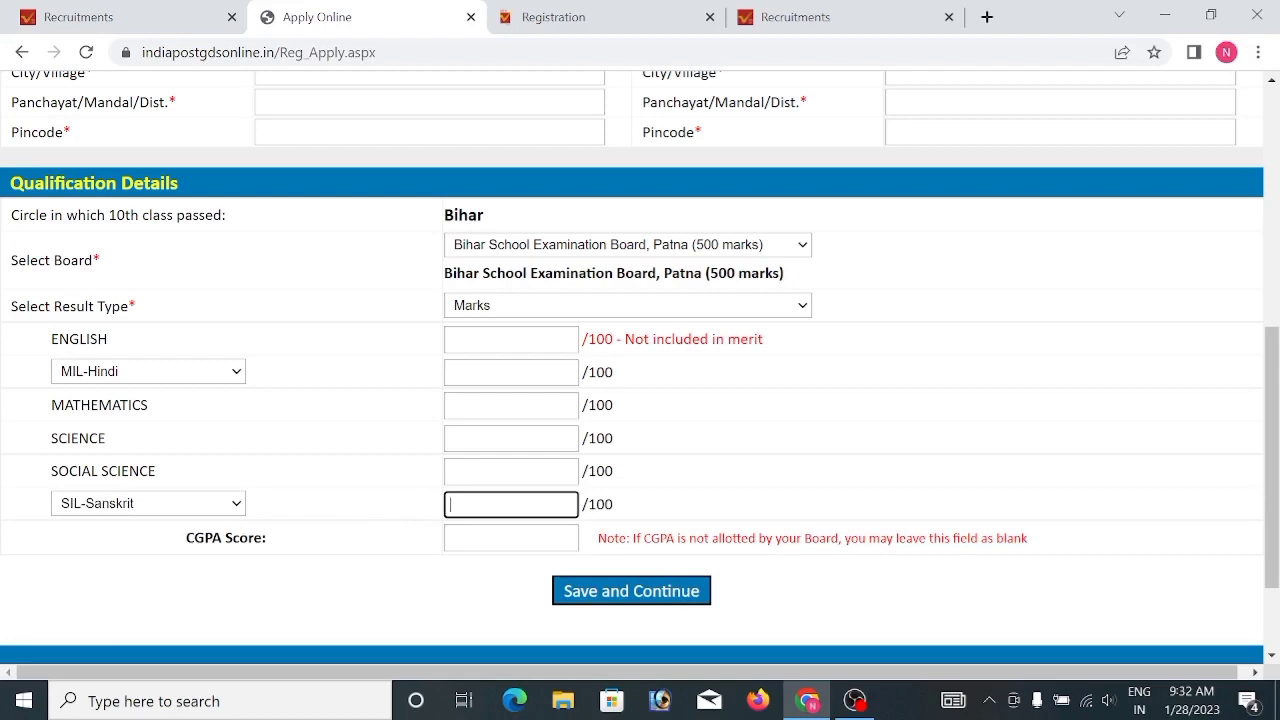
pyautogui.click(510, 339)
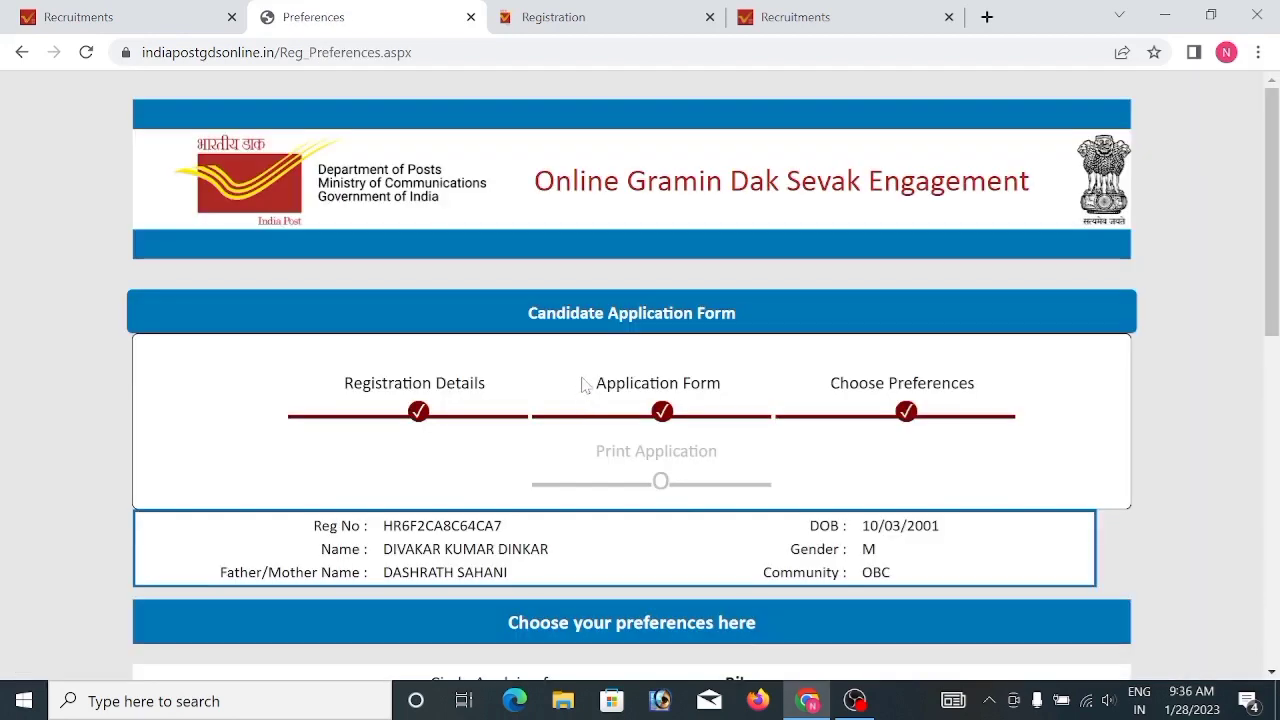
# Step: Set the division applied for to Samastipur Division and look over its list of eligible posts
pyautogui.scroll(-5, 585, 383)
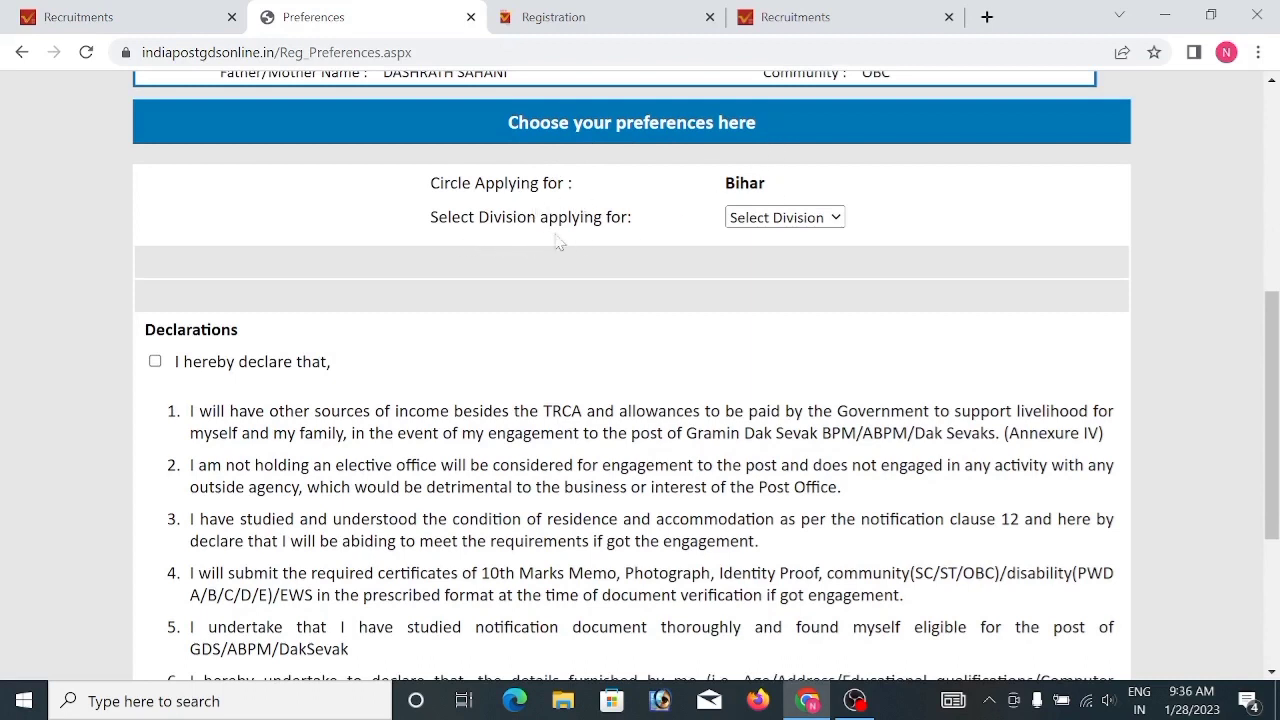
pyautogui.click(772, 219)
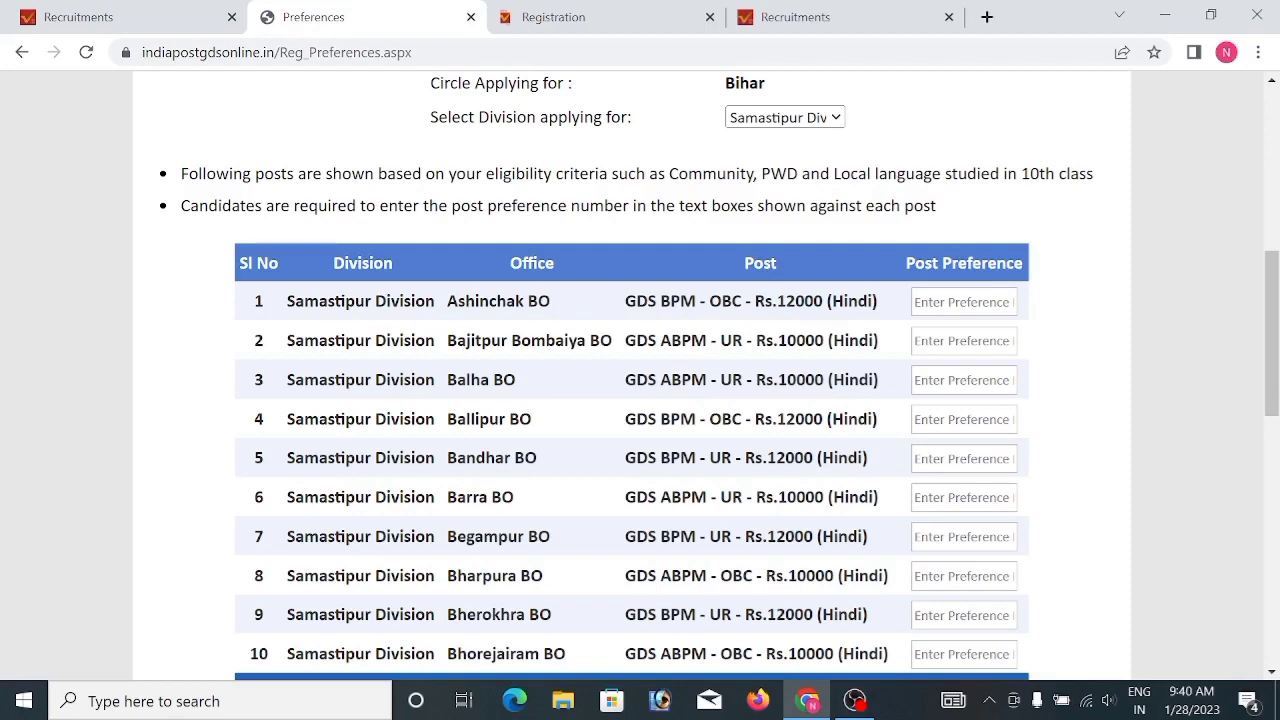
pyautogui.scroll(-2, 640, 376)
pyautogui.scroll(2, 640, 376)
pyautogui.scroll(-1, 640, 376)
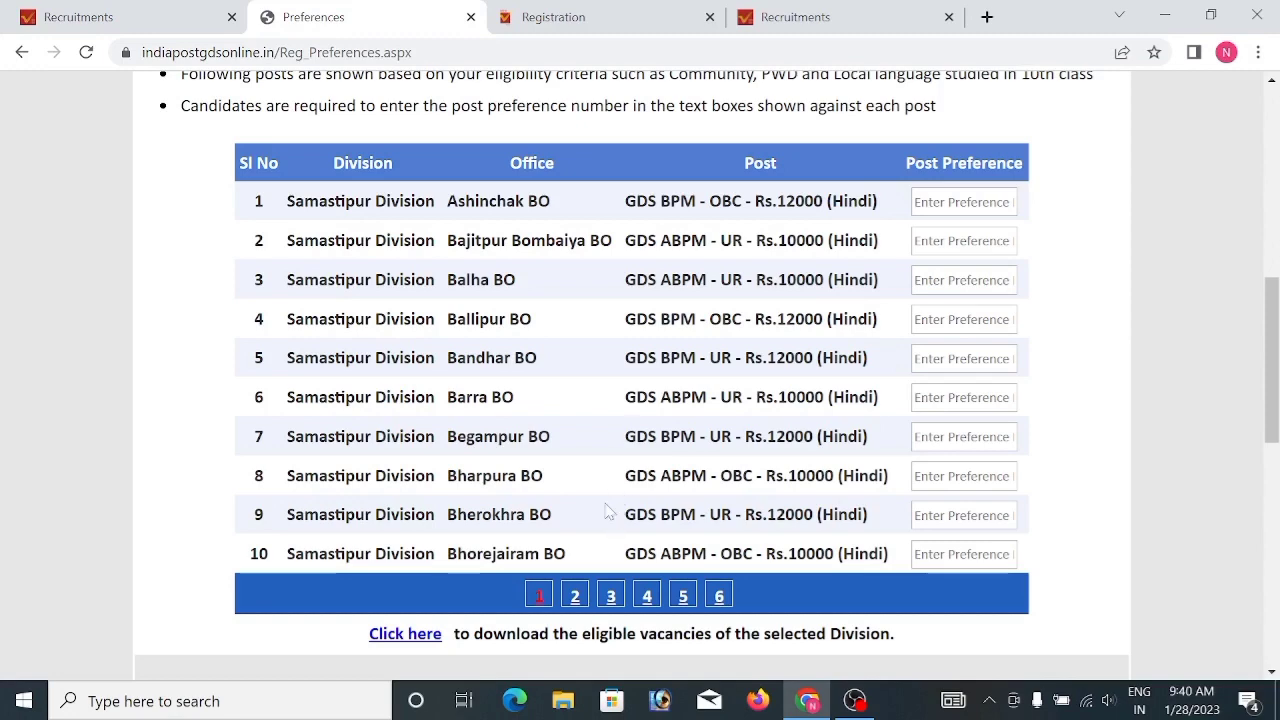
# Step: Enter post preference 1 for Bishanpur Diha BO on the second page of the post list
pyautogui.click(576, 596)
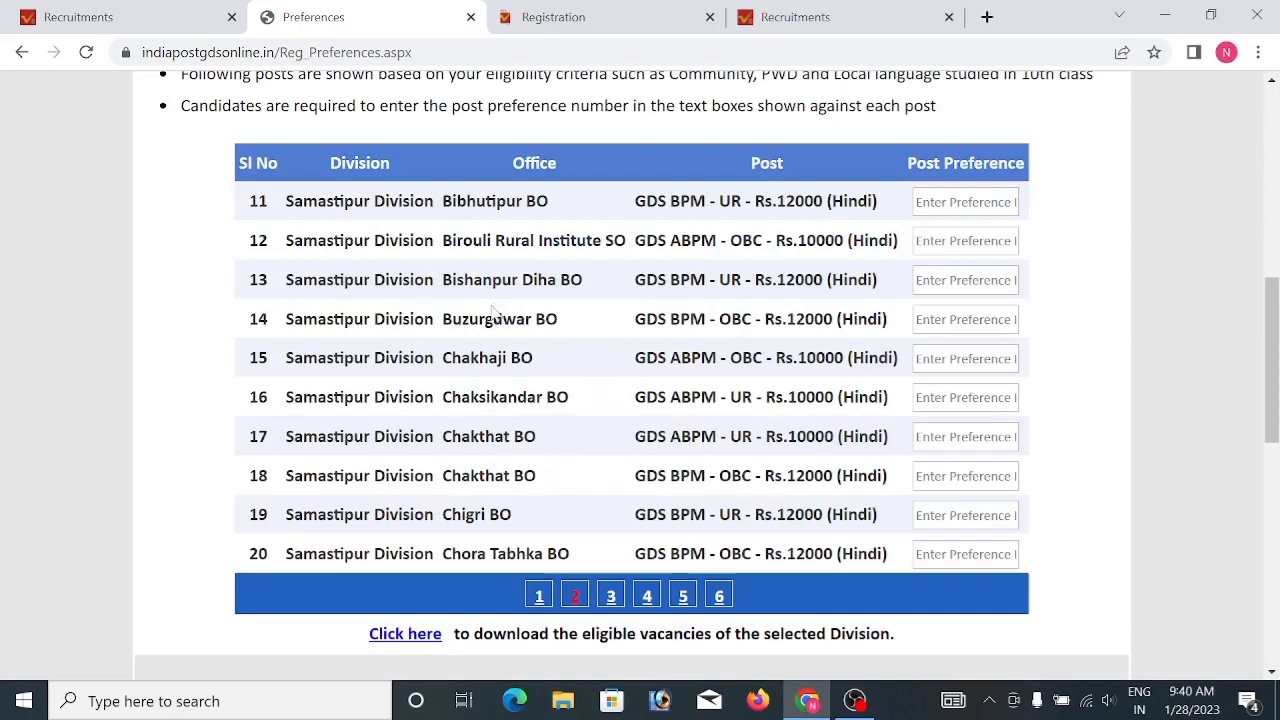
pyautogui.press('Tab')
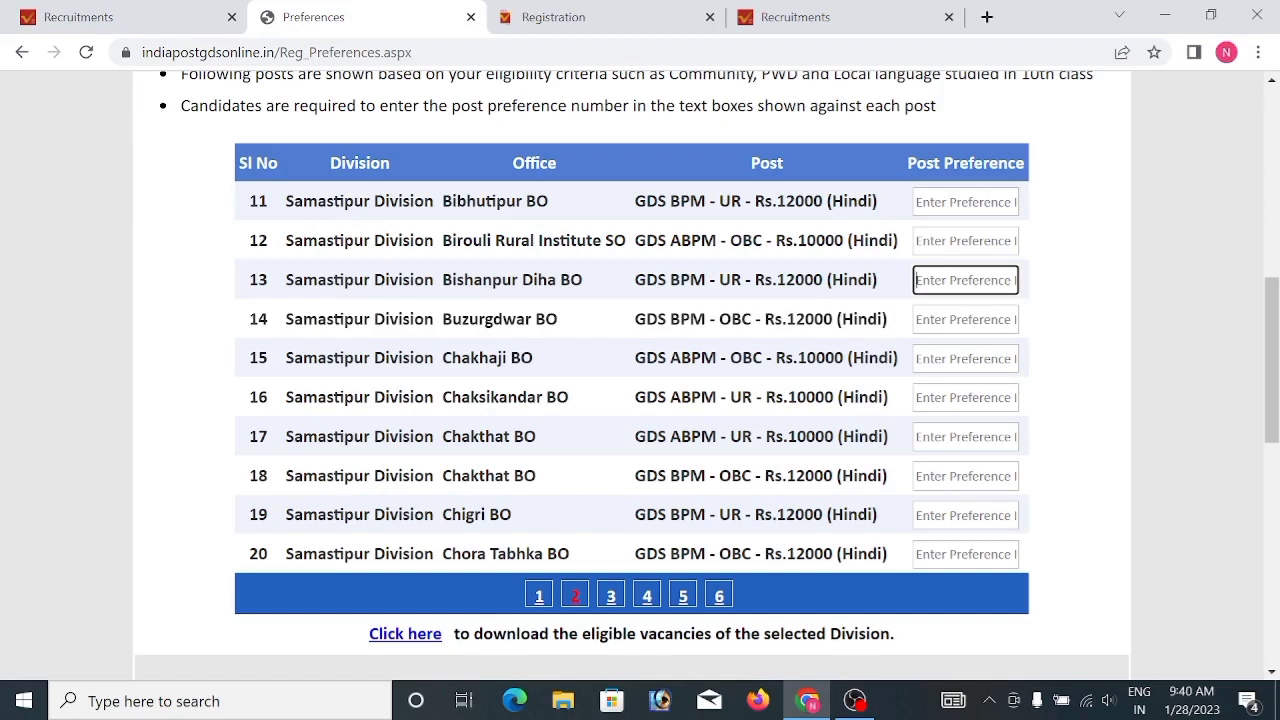
pyautogui.write('1')
pyautogui.scroll(-1, 566, 425)
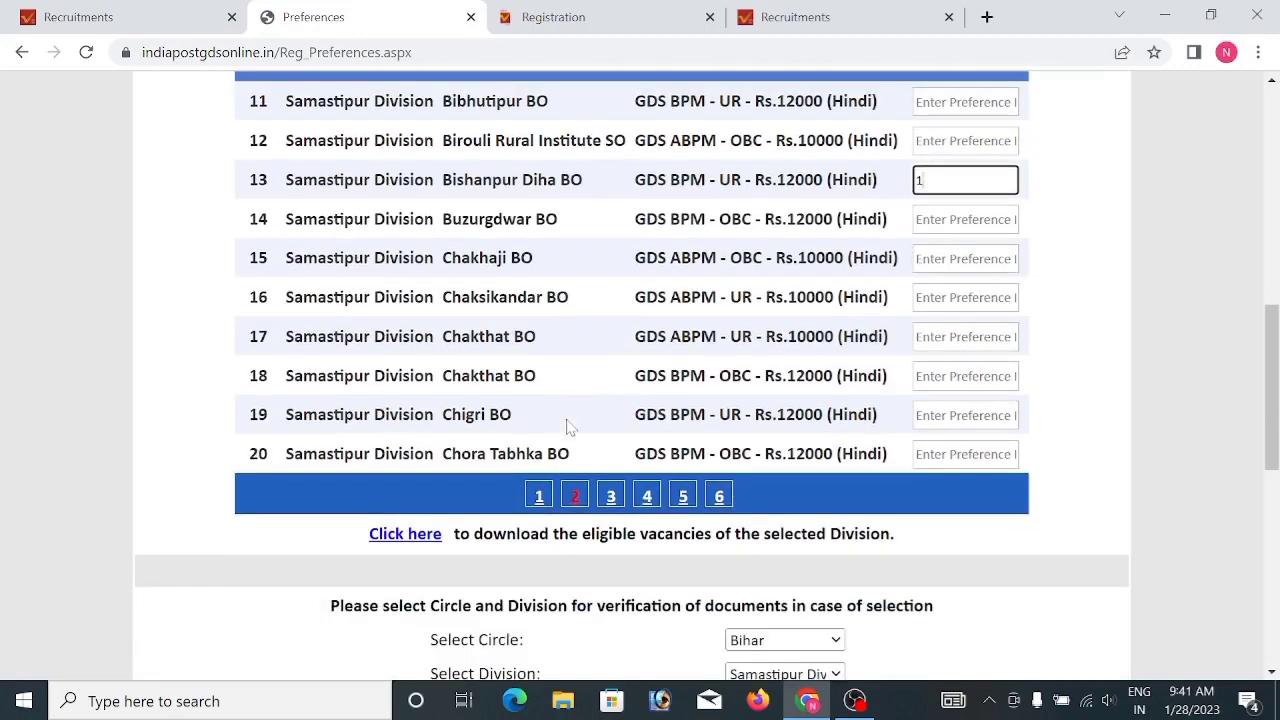
pyautogui.scroll(1, 566, 425)
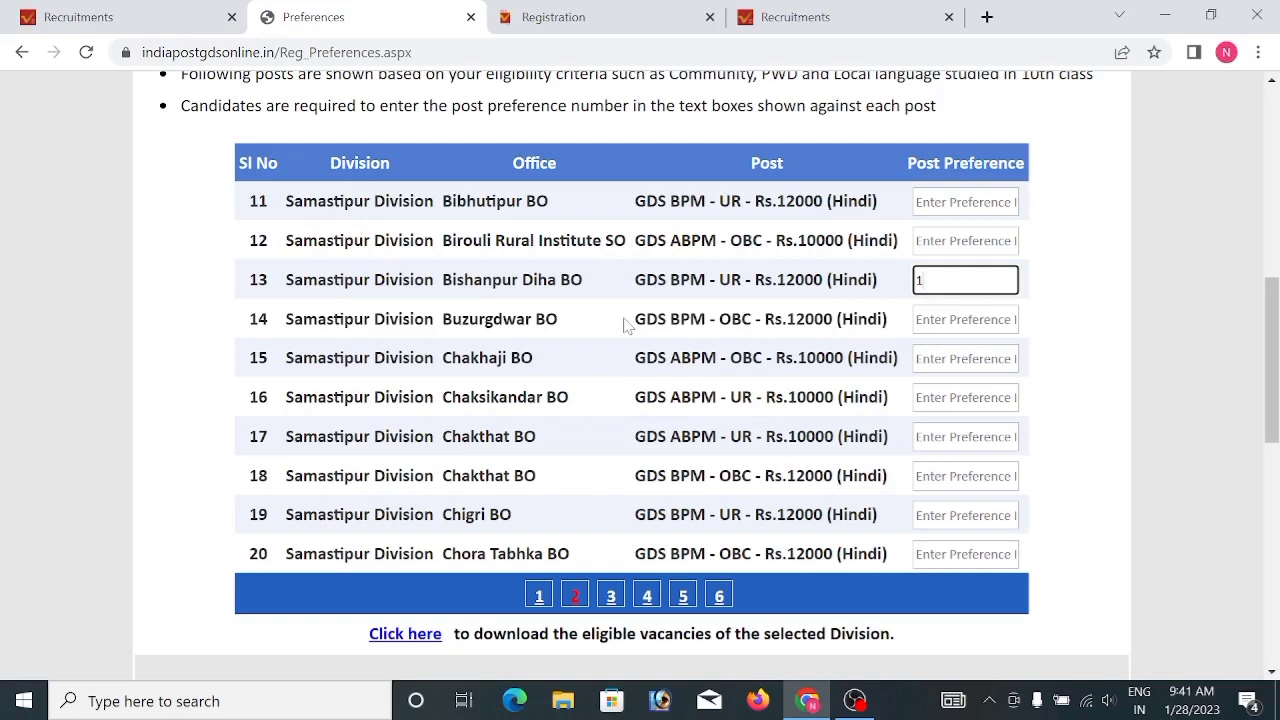
# Step: Enter post preference 2 for Singhia SO on the sixth page of the post list
pyautogui.click(719, 598)
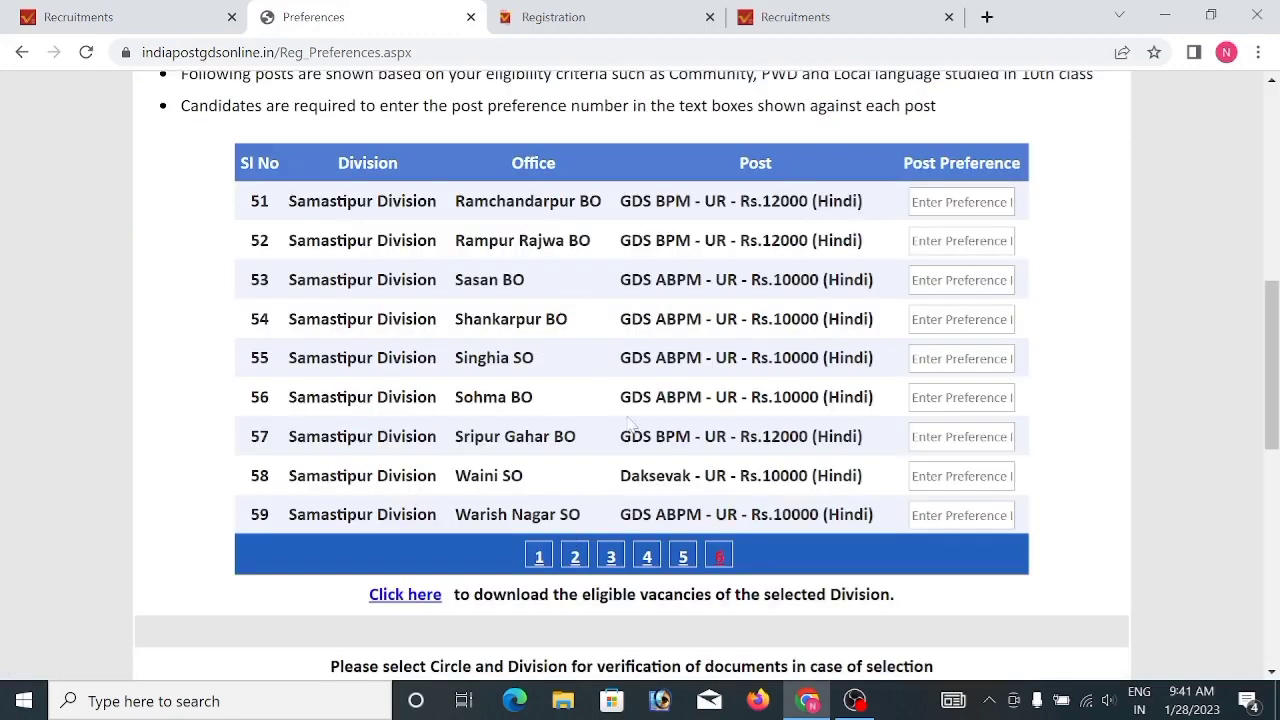
pyautogui.click(961, 358)
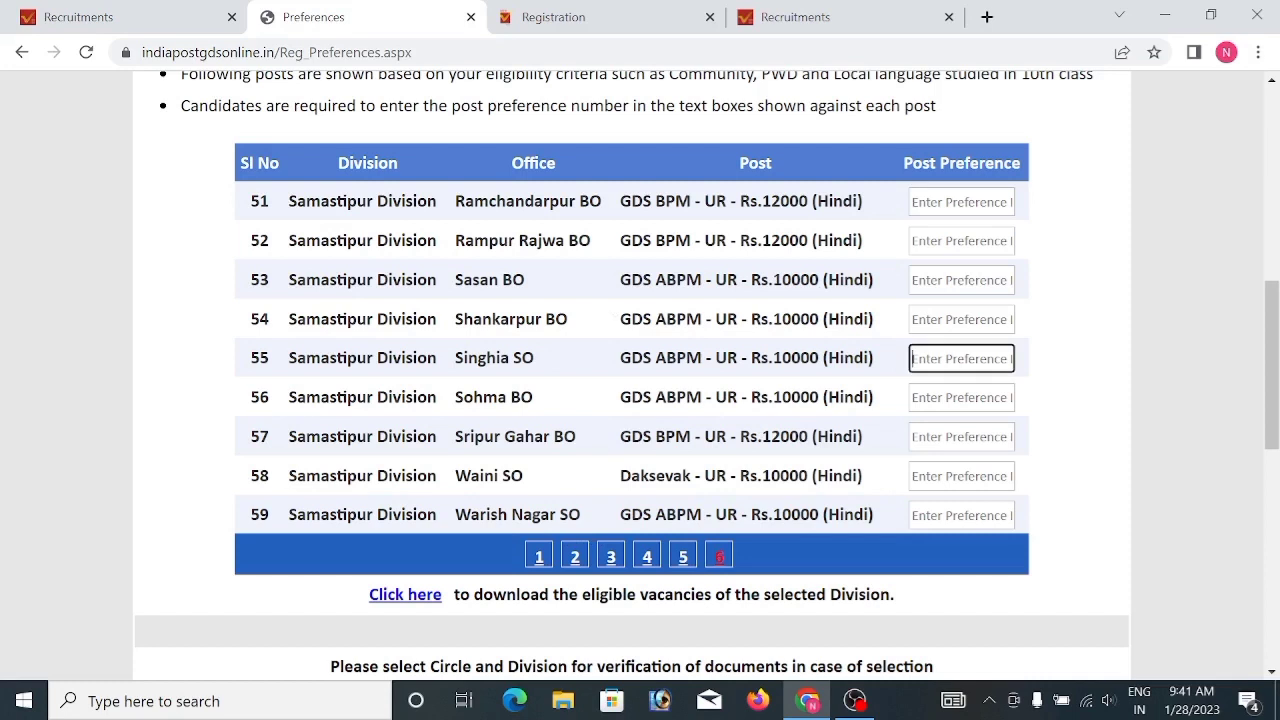
pyautogui.write('2')
pyautogui.click(613, 386)
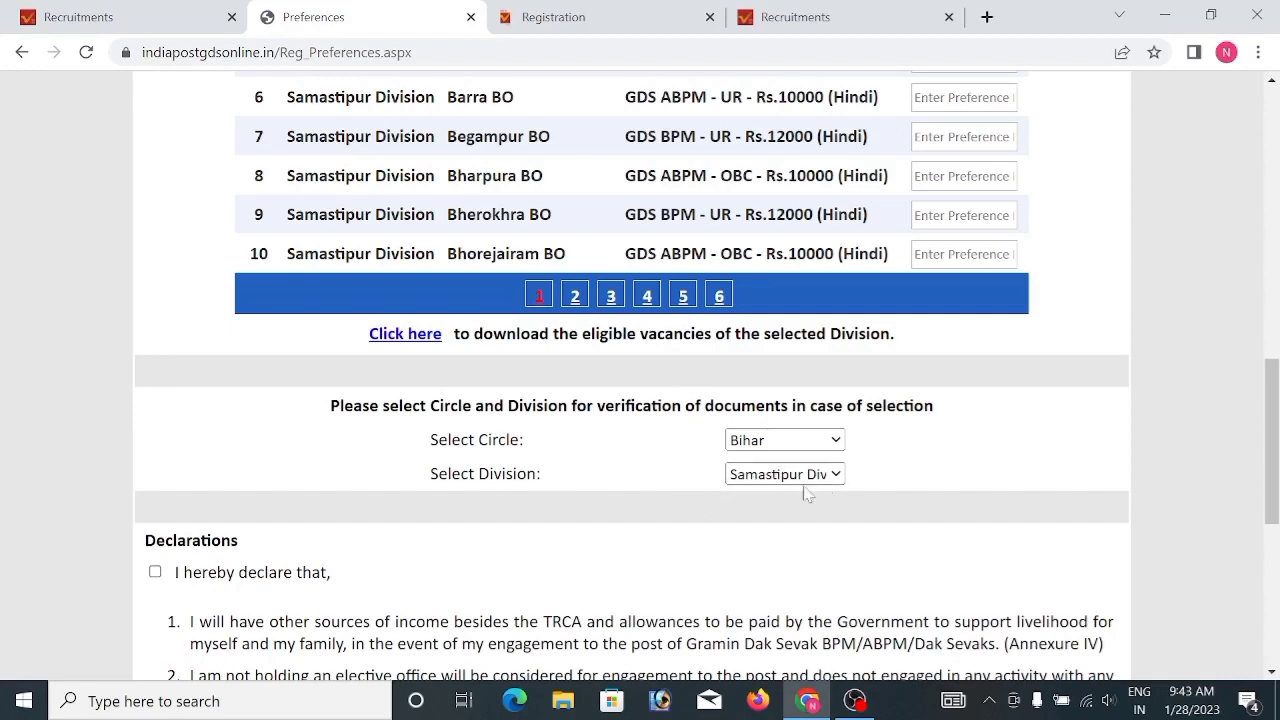
# Step: Accept the declarations and save the preferences to proceed to the application fee page
pyautogui.scroll(-1, 571, 491)
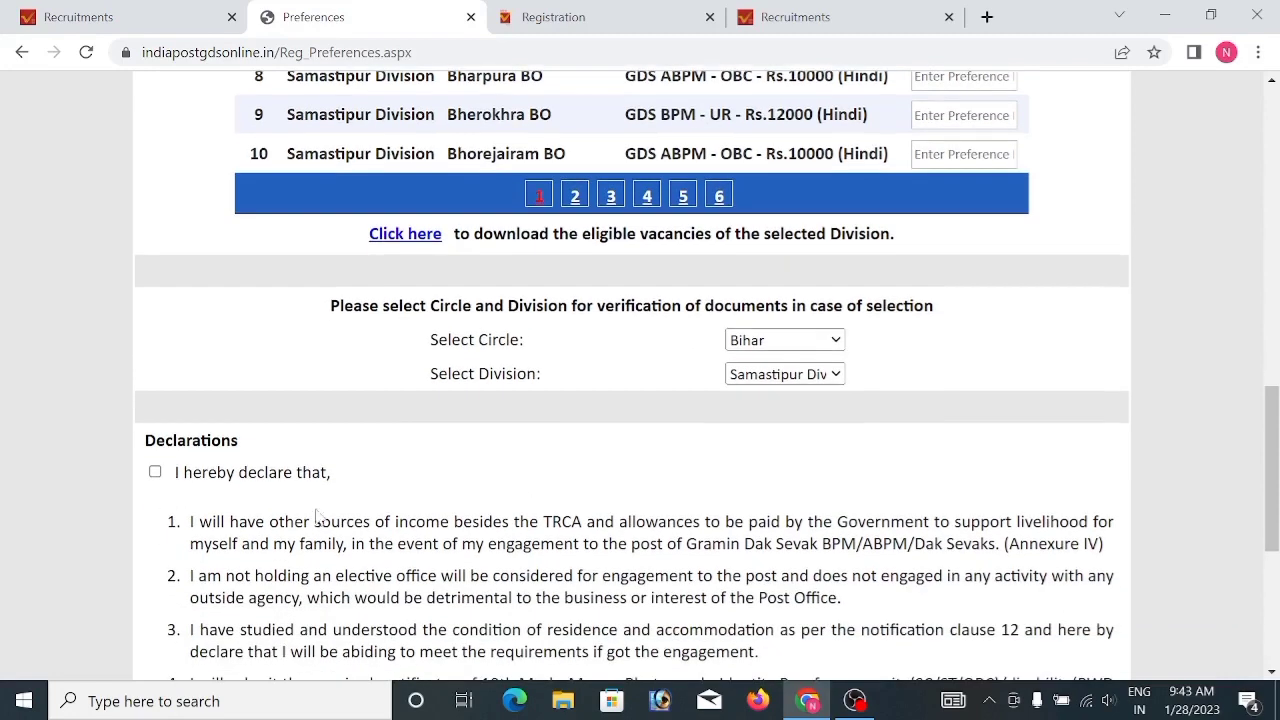
pyautogui.click(155, 473)
pyautogui.scroll(-3, 432, 480)
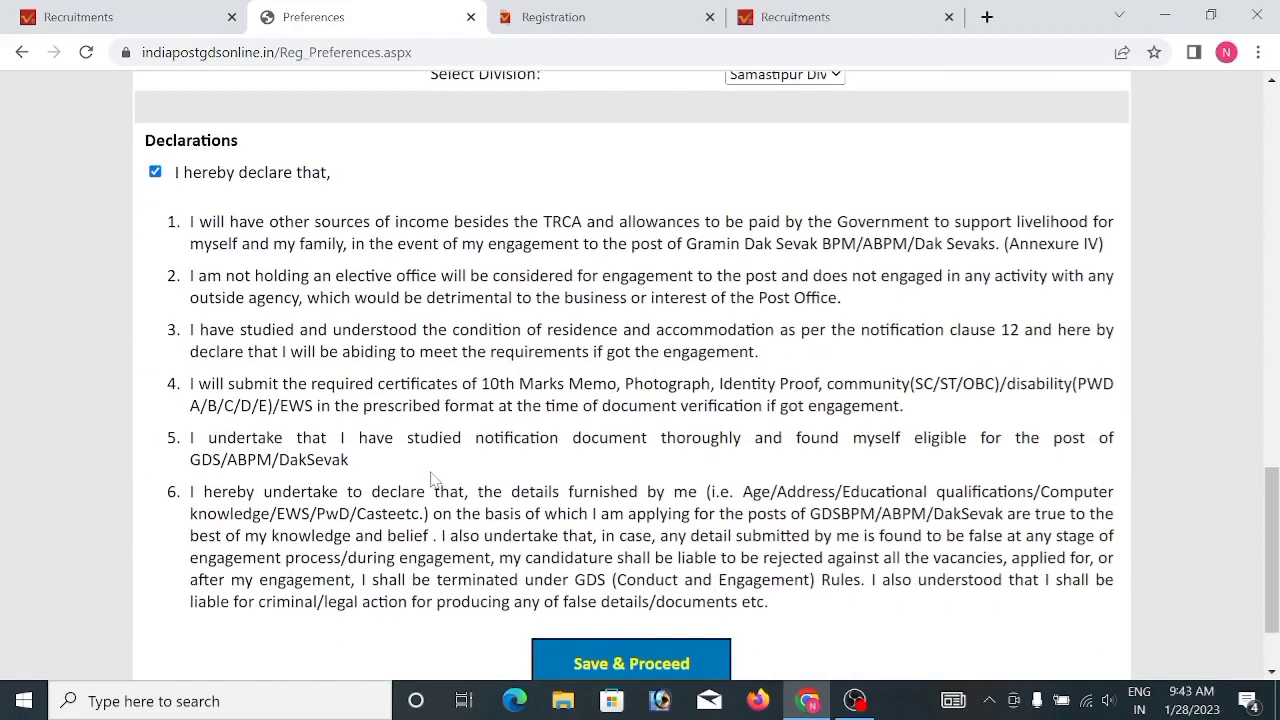
pyautogui.scroll(-1, 432, 478)
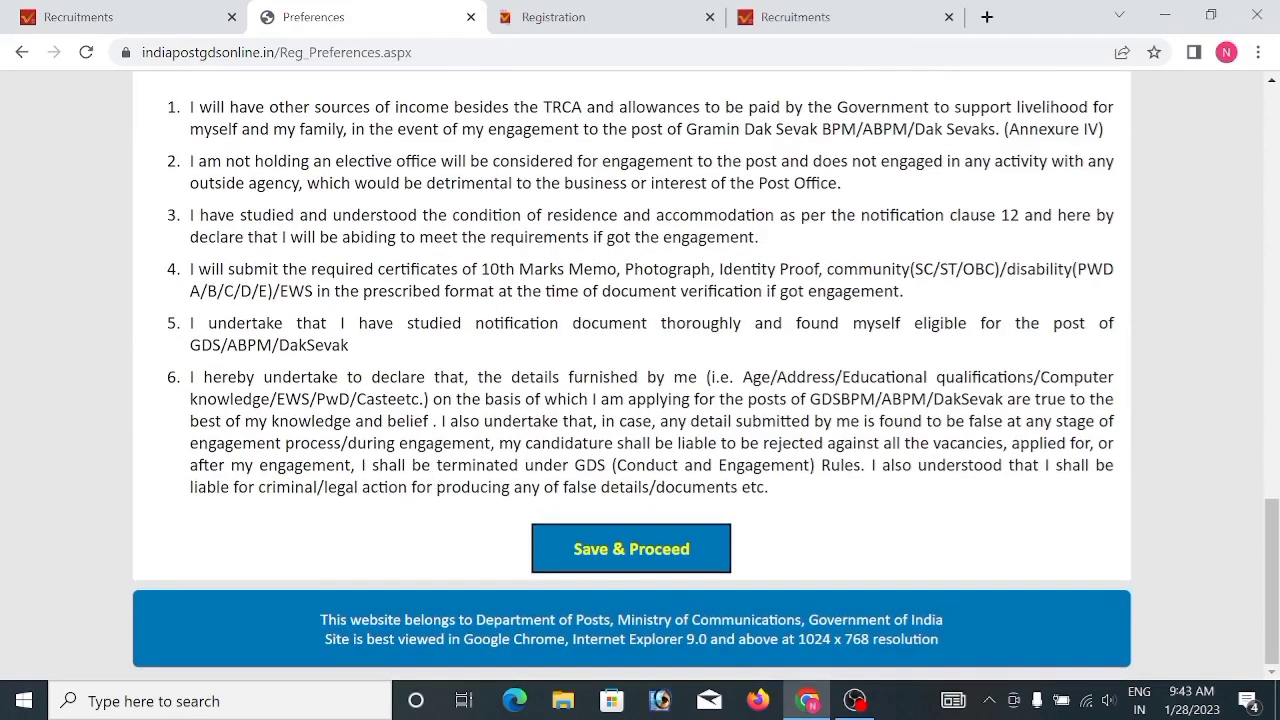
pyautogui.click(601, 556)
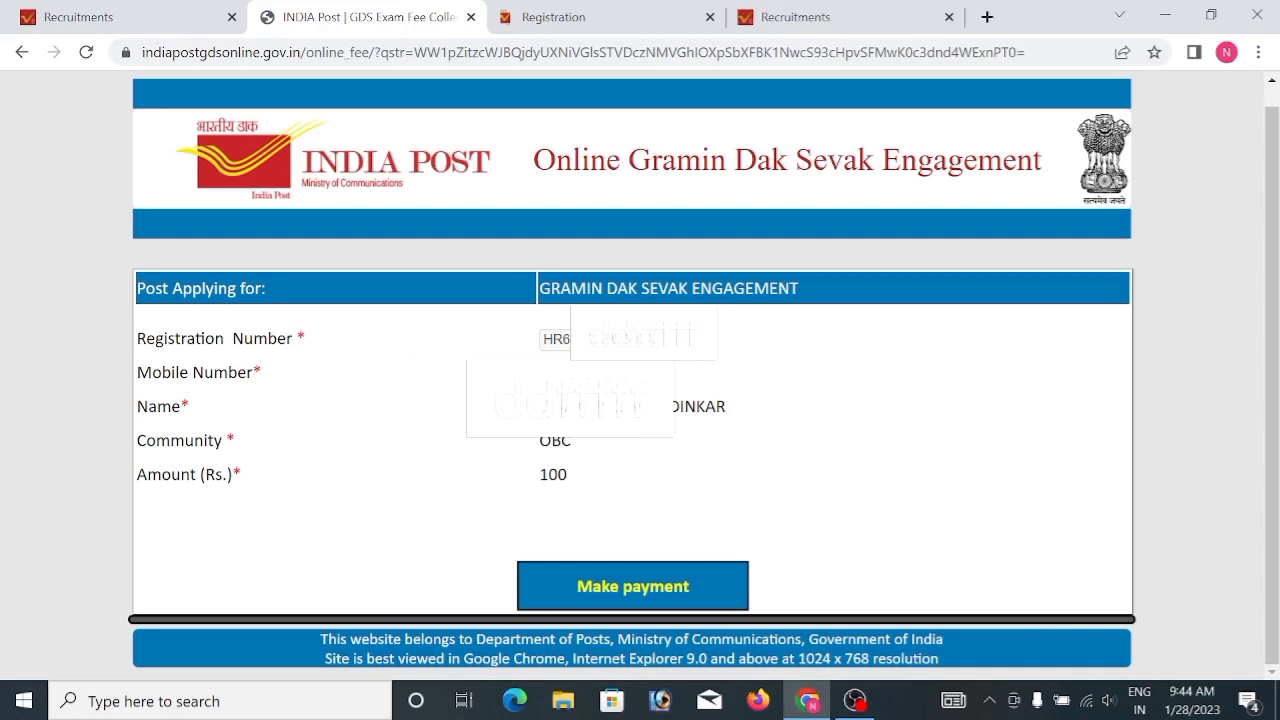
# Step: Start the ₹100 fee payment with QR as the payment method and generate a BHIM UPI code
pyautogui.click(648, 592)
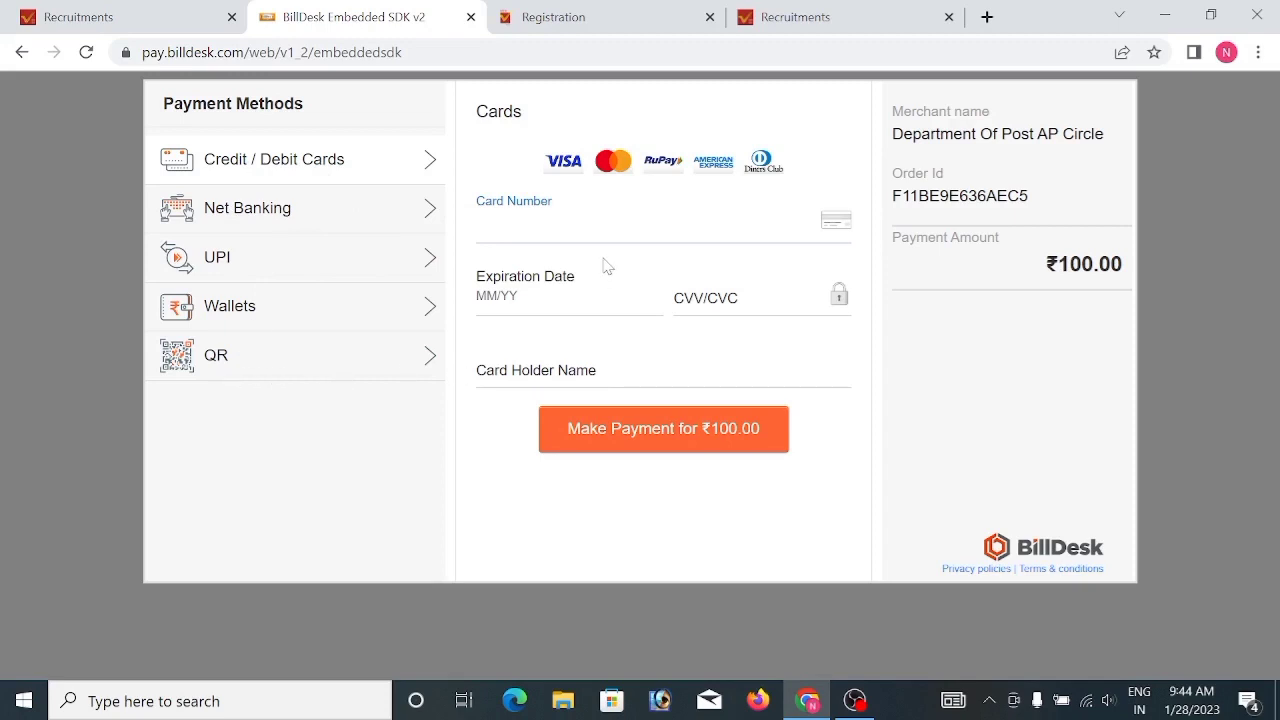
pyautogui.click(180, 362)
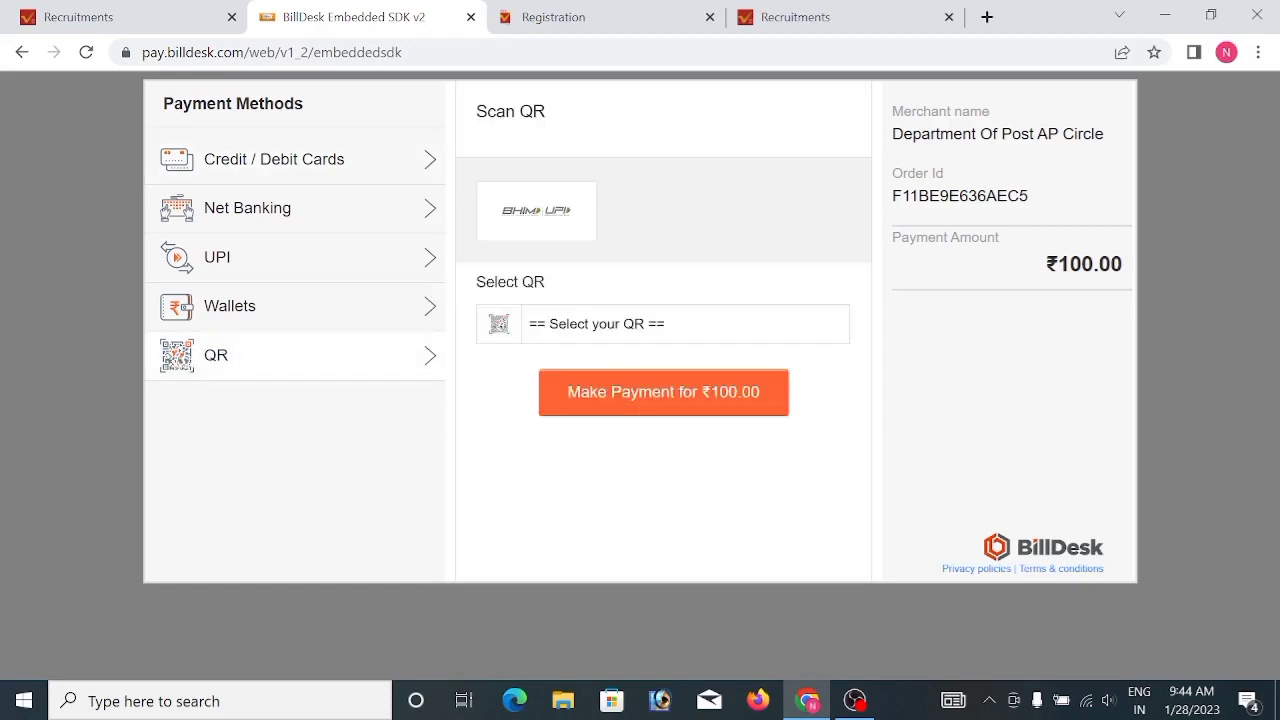
pyautogui.click(573, 333)
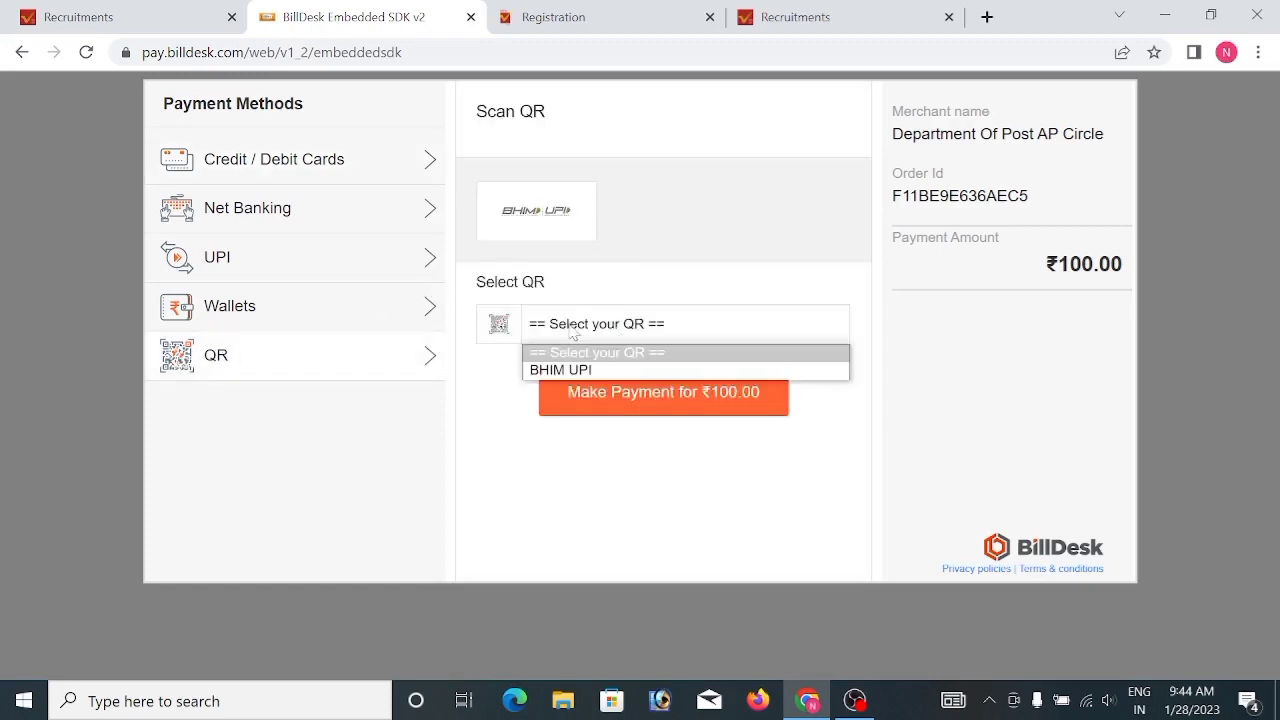
pyautogui.click(566, 369)
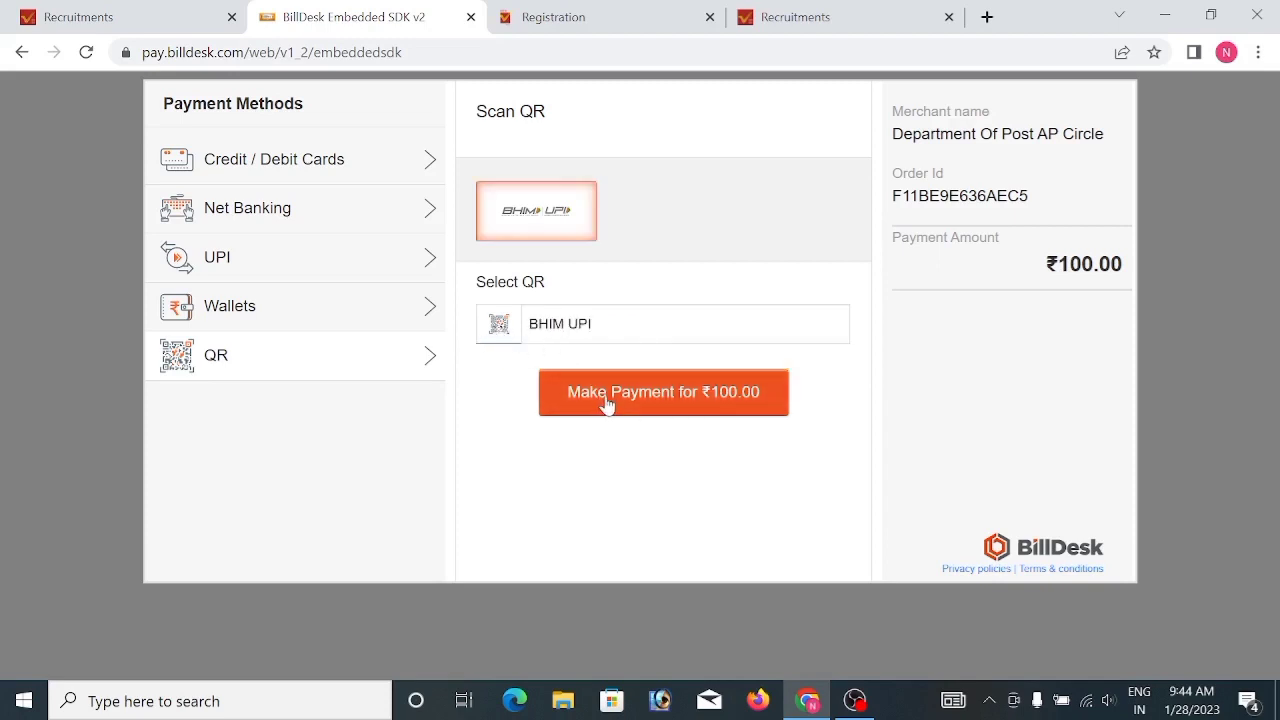
pyautogui.click(607, 401)
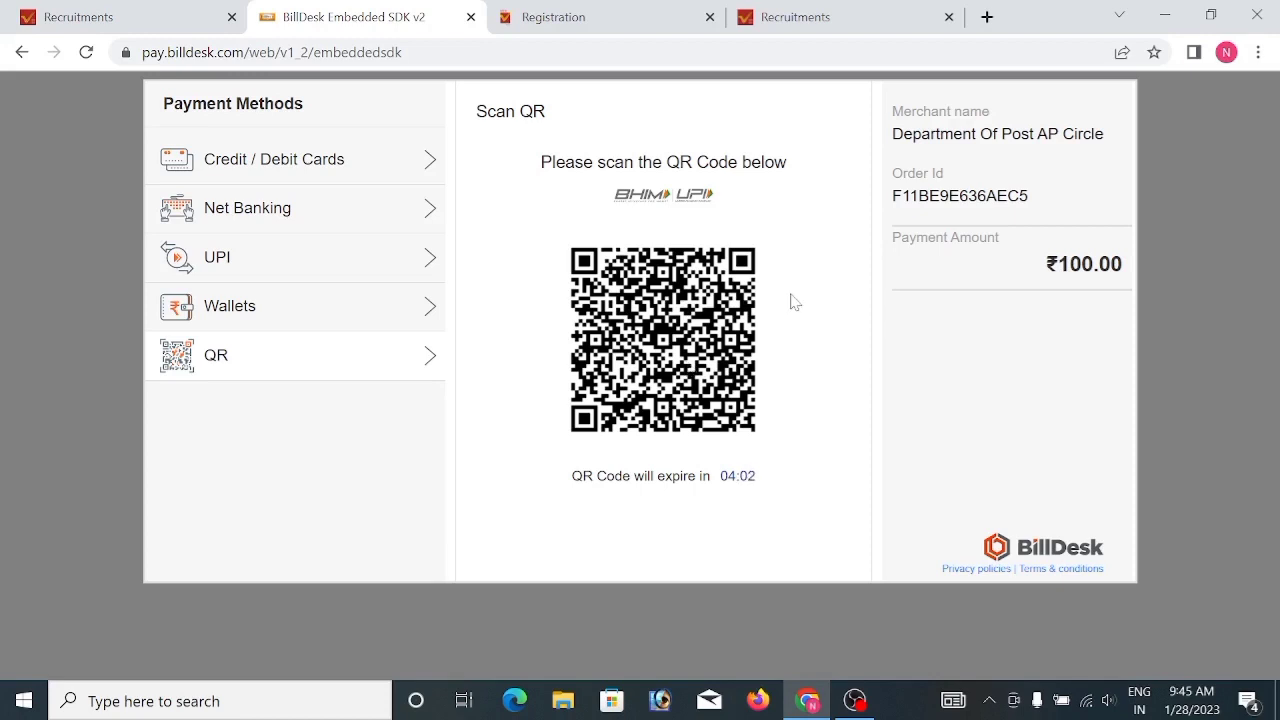
# Step: Switch to the already open India Post Recruitments page listing the GDS notification
pyautogui.click(566, 15)
pyautogui.click(773, 15)
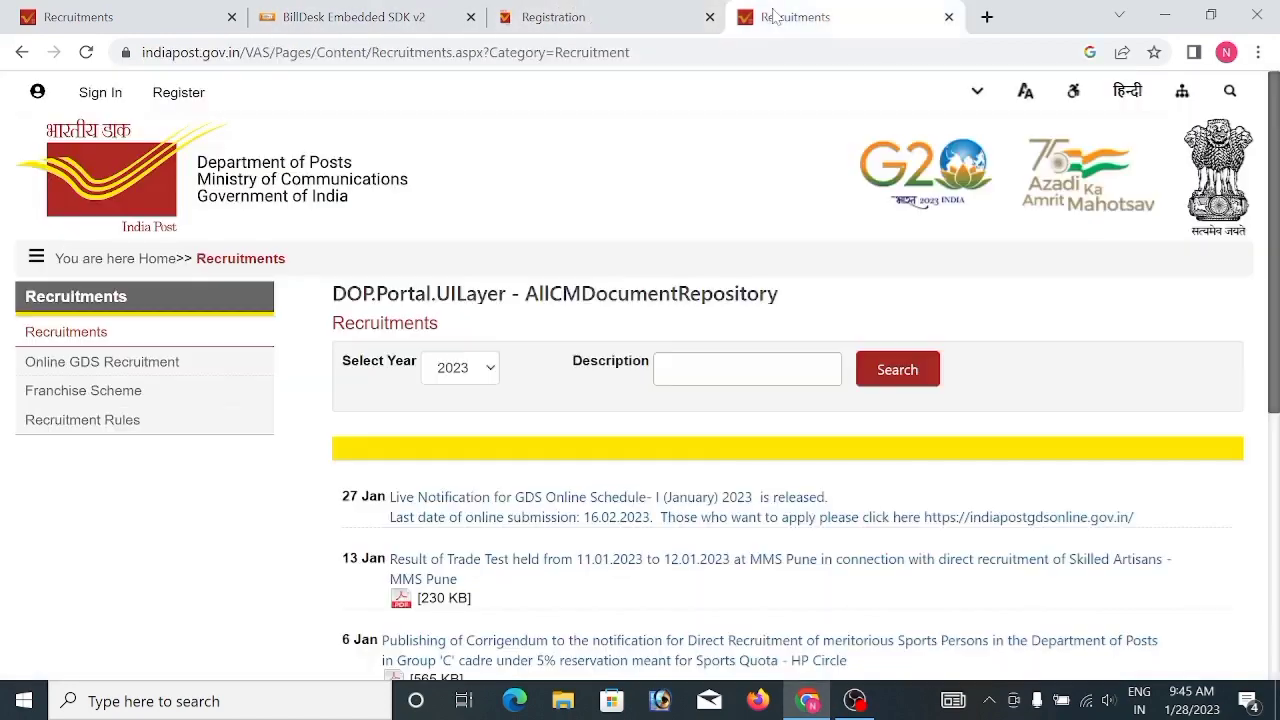